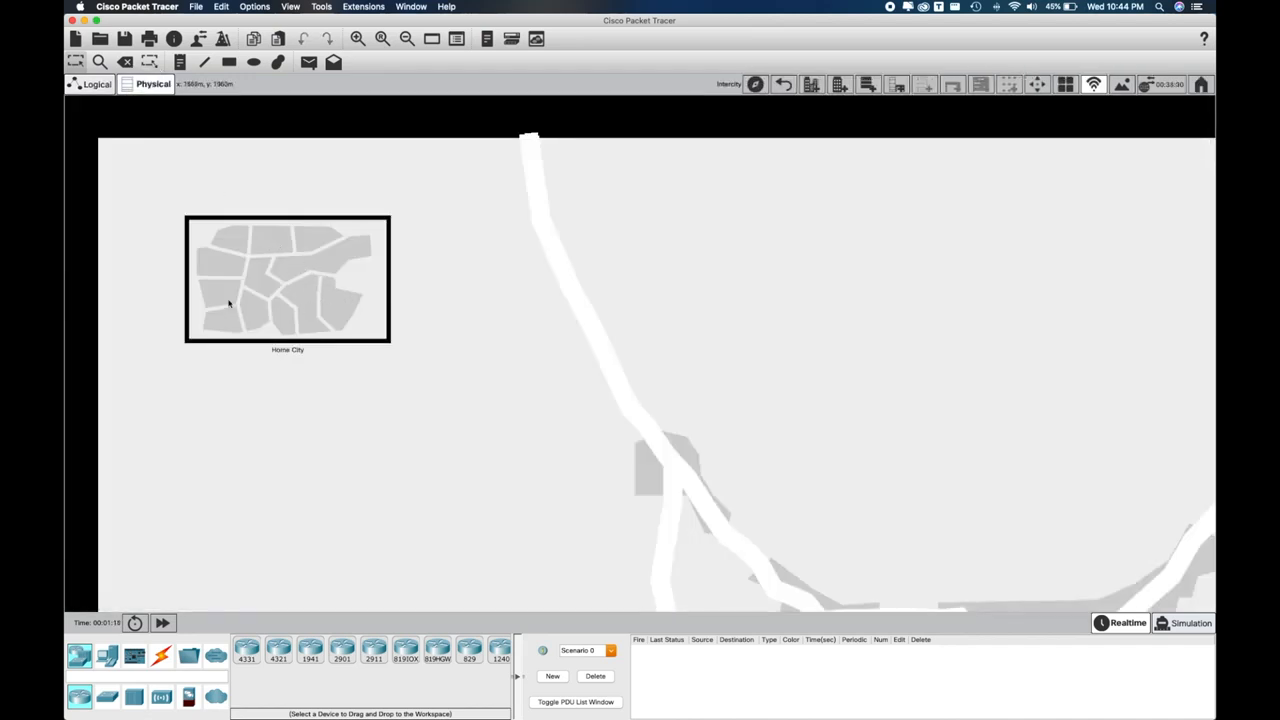
Open the Main Wiring Closet inside the Corporate Office of Home City.
left_click(280, 292)
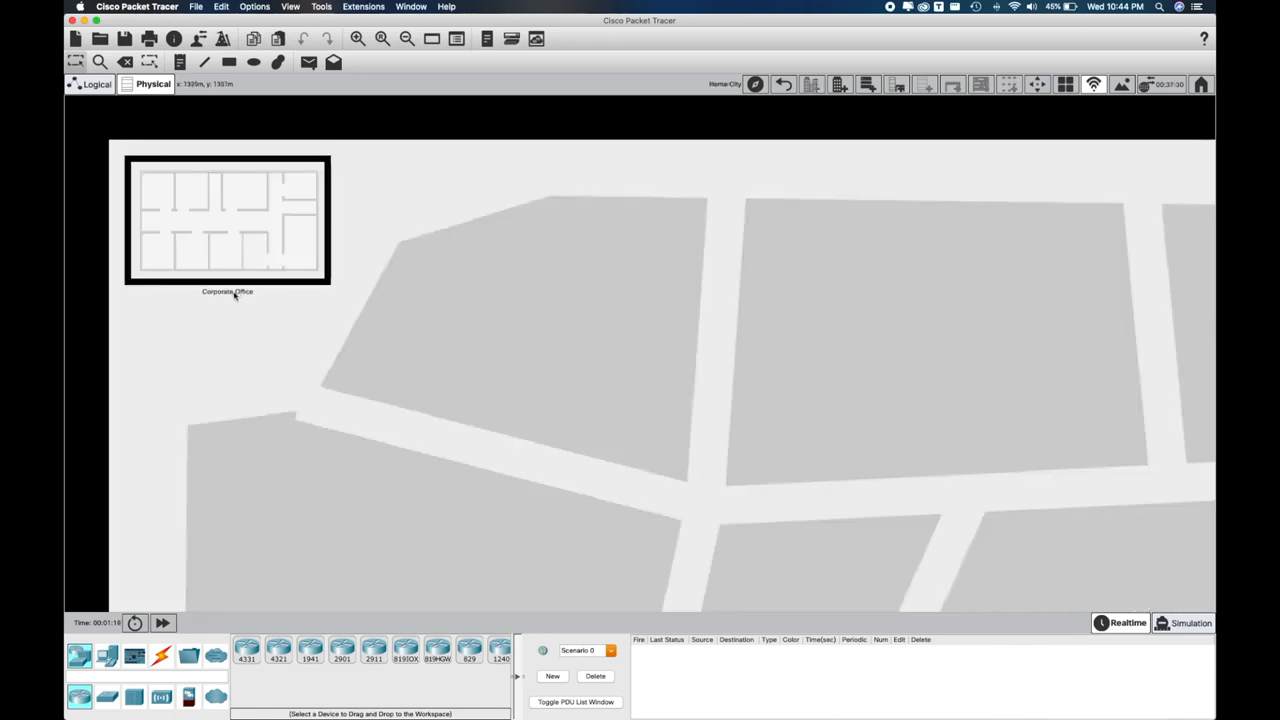
left_click(222, 230)
scroll(589, 386, "down", 5)
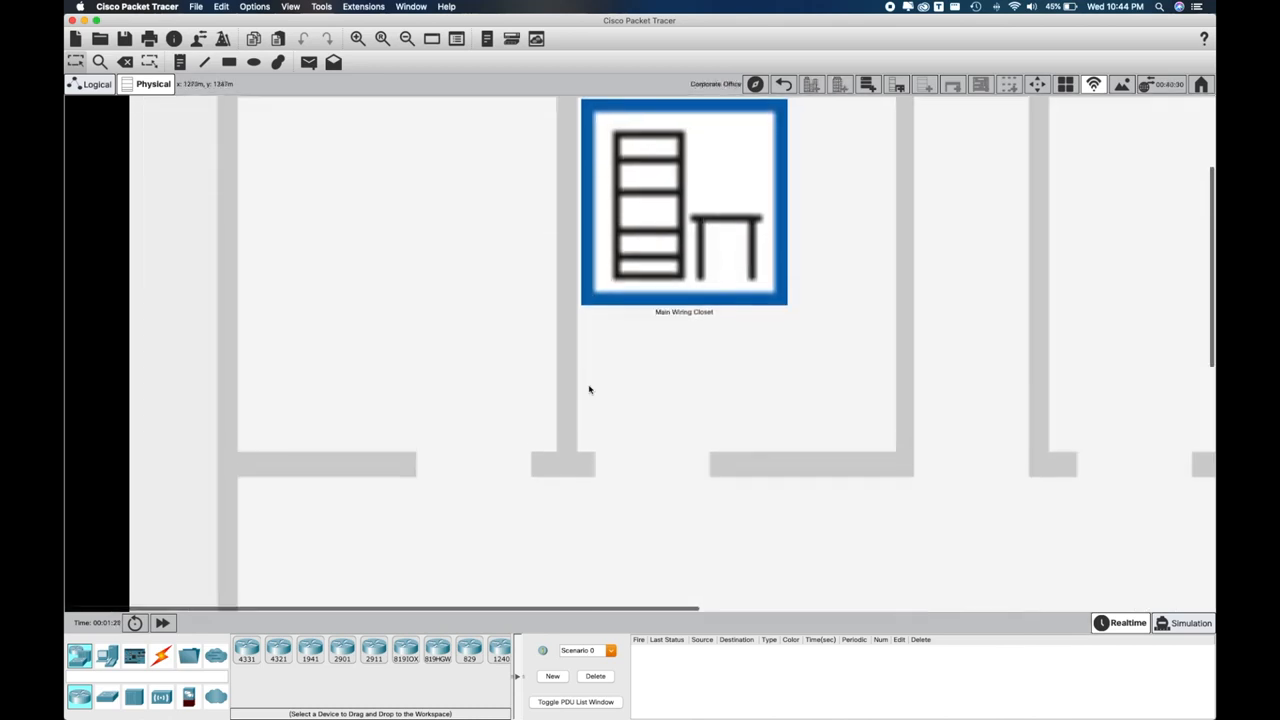
scroll(603, 381, "up", 2)
scroll(603, 381, "up", 1)
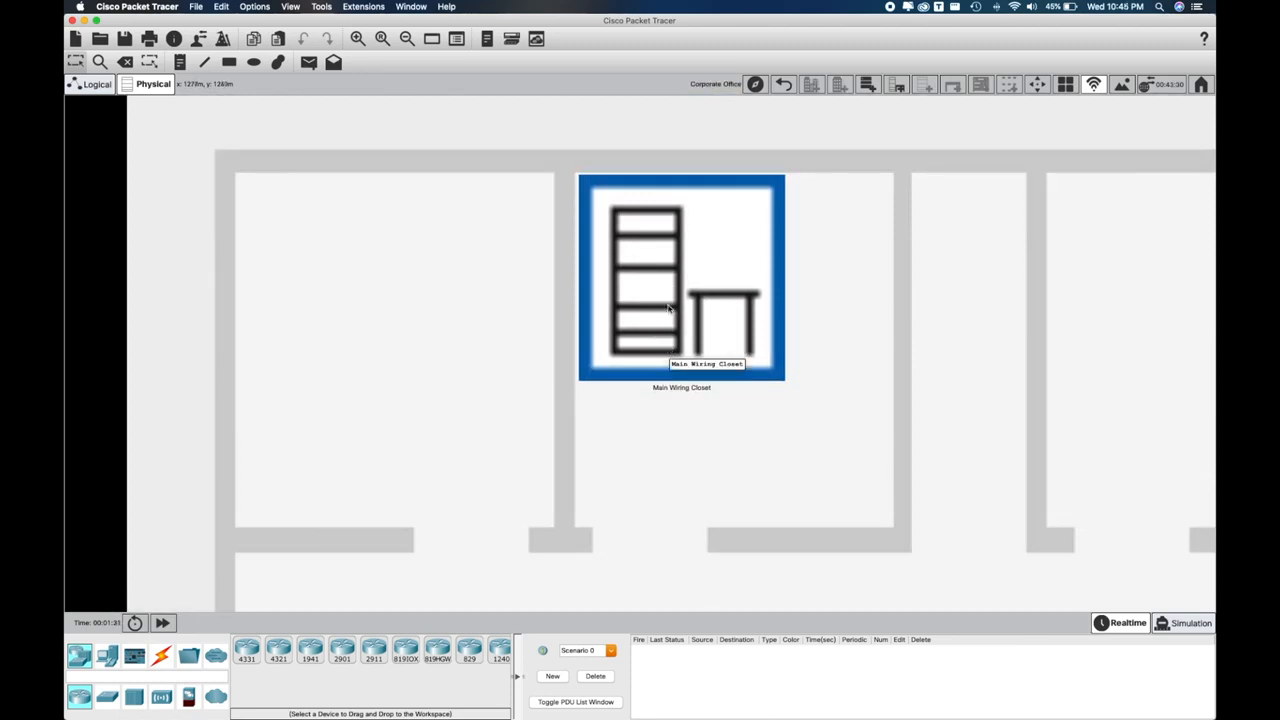
left_click(669, 308)
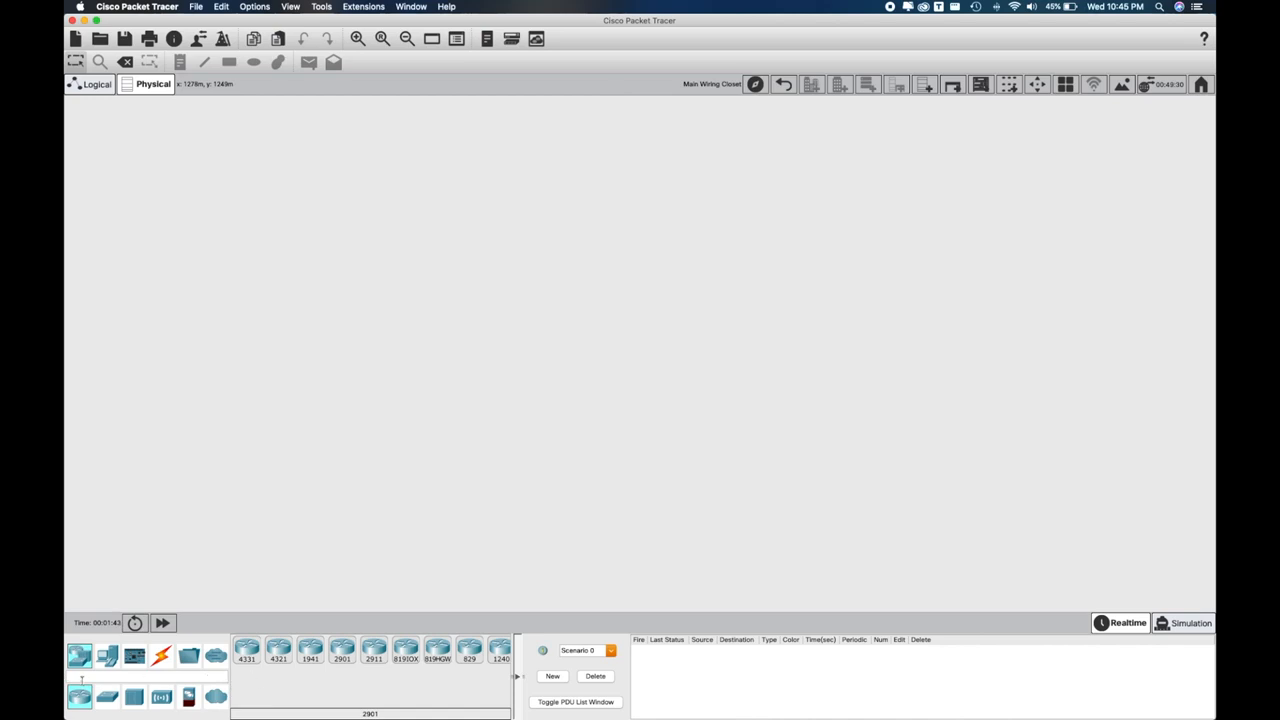
left_click(107, 658)
left_click(137, 658)
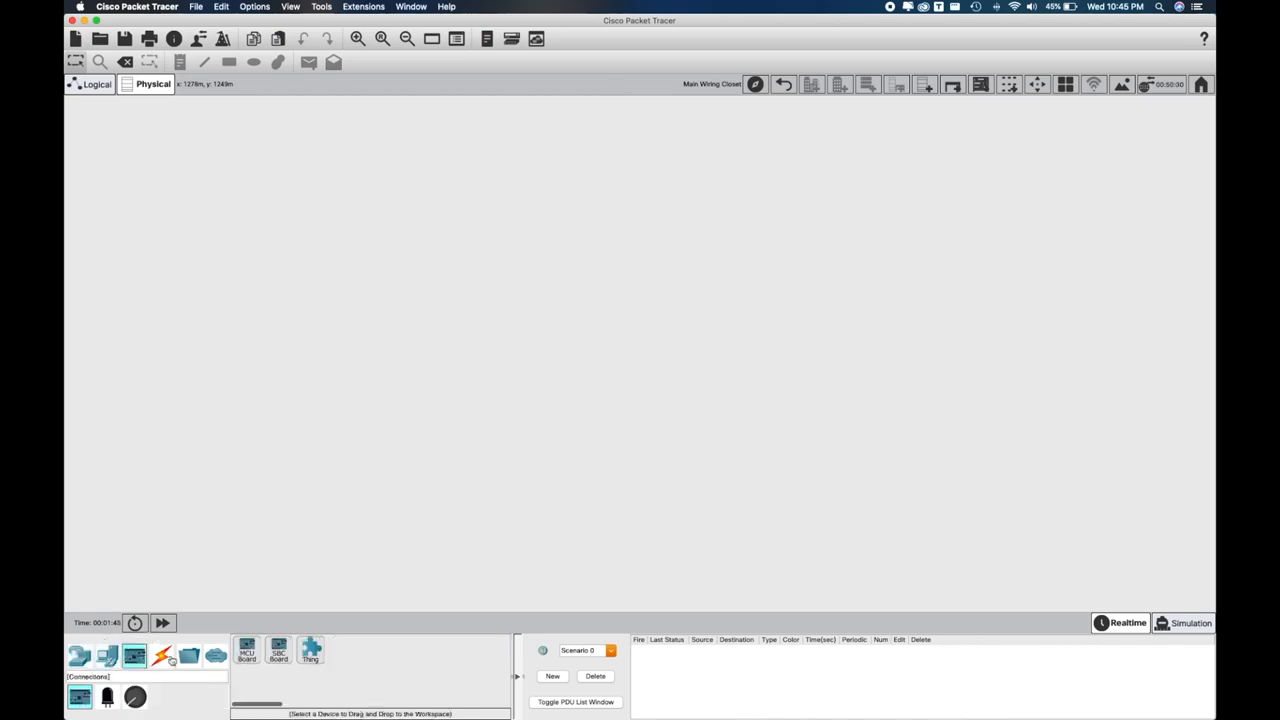
left_click(161, 655)
left_click(79, 655)
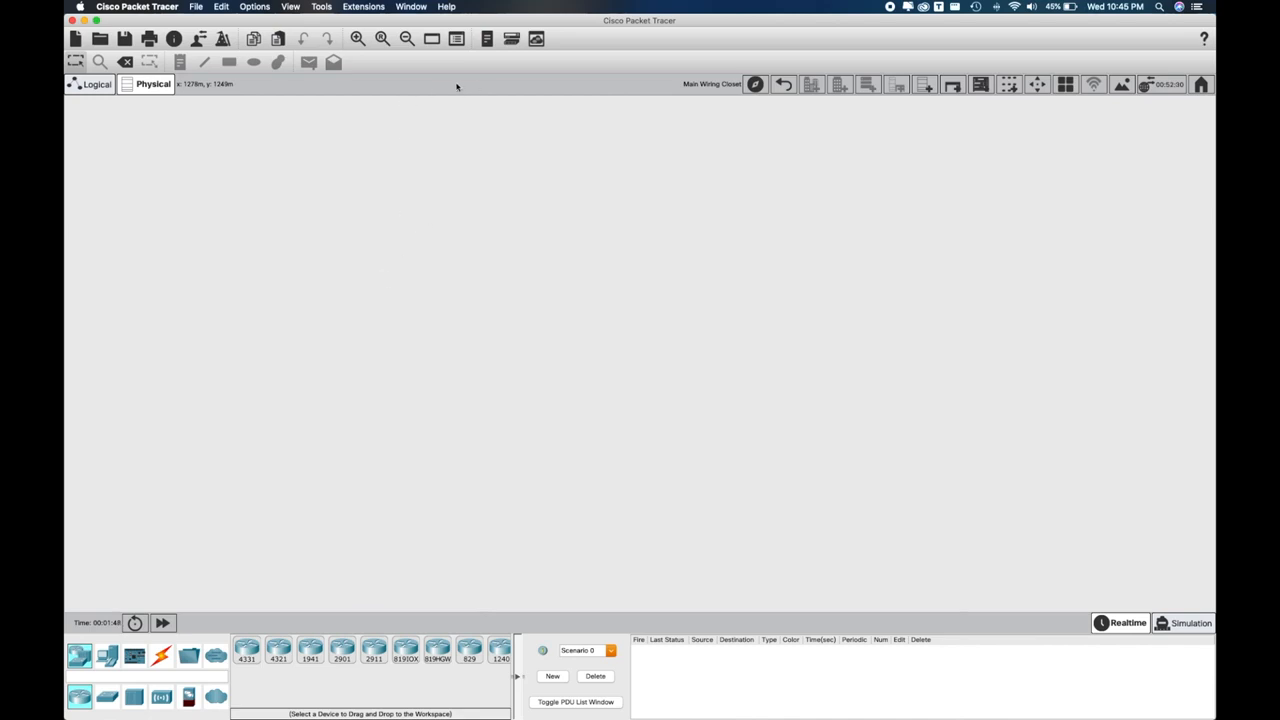
Furnish the empty wiring closet with a rack, a table, a shelf unit and a cable pegboard.
left_click(927, 86)
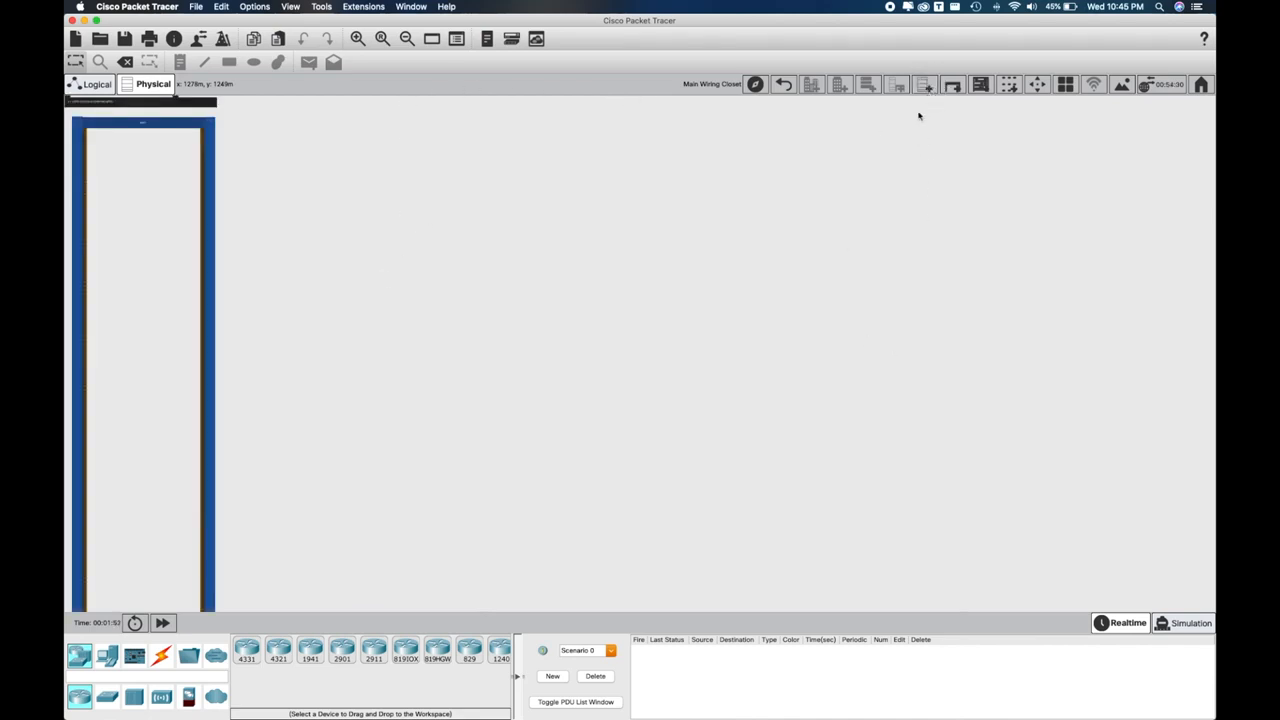
left_click(953, 86)
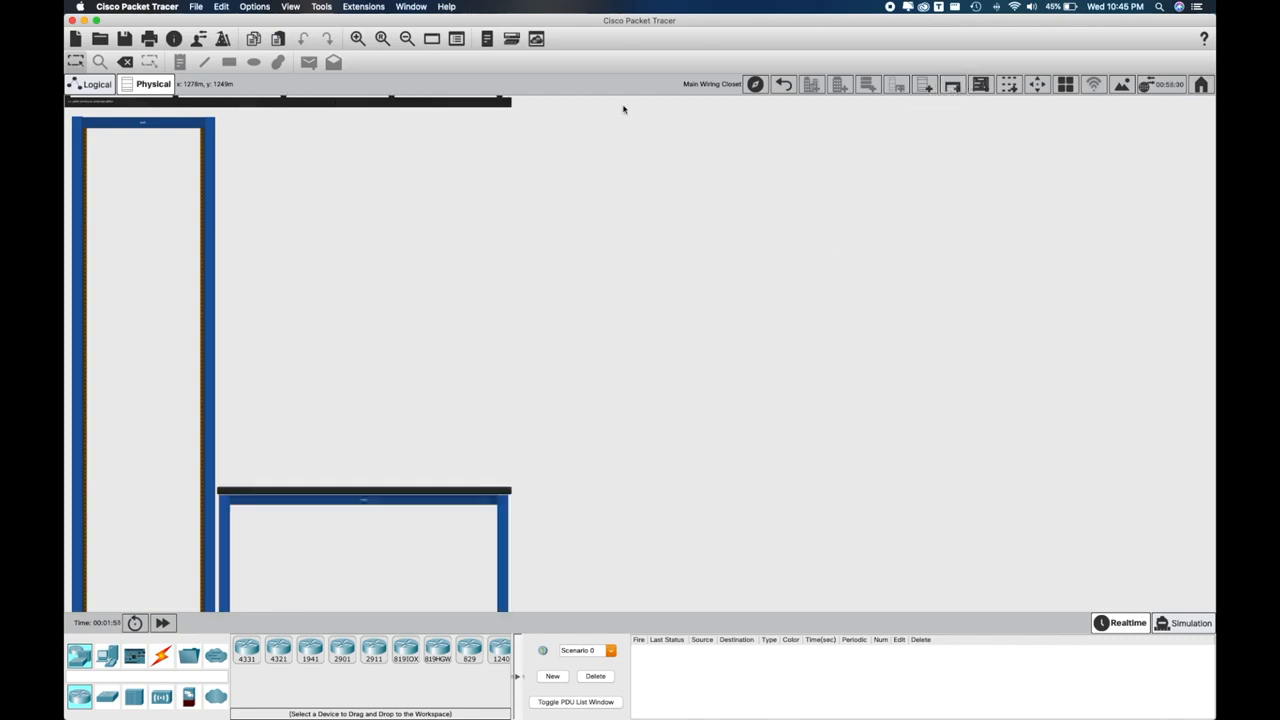
left_click(980, 86)
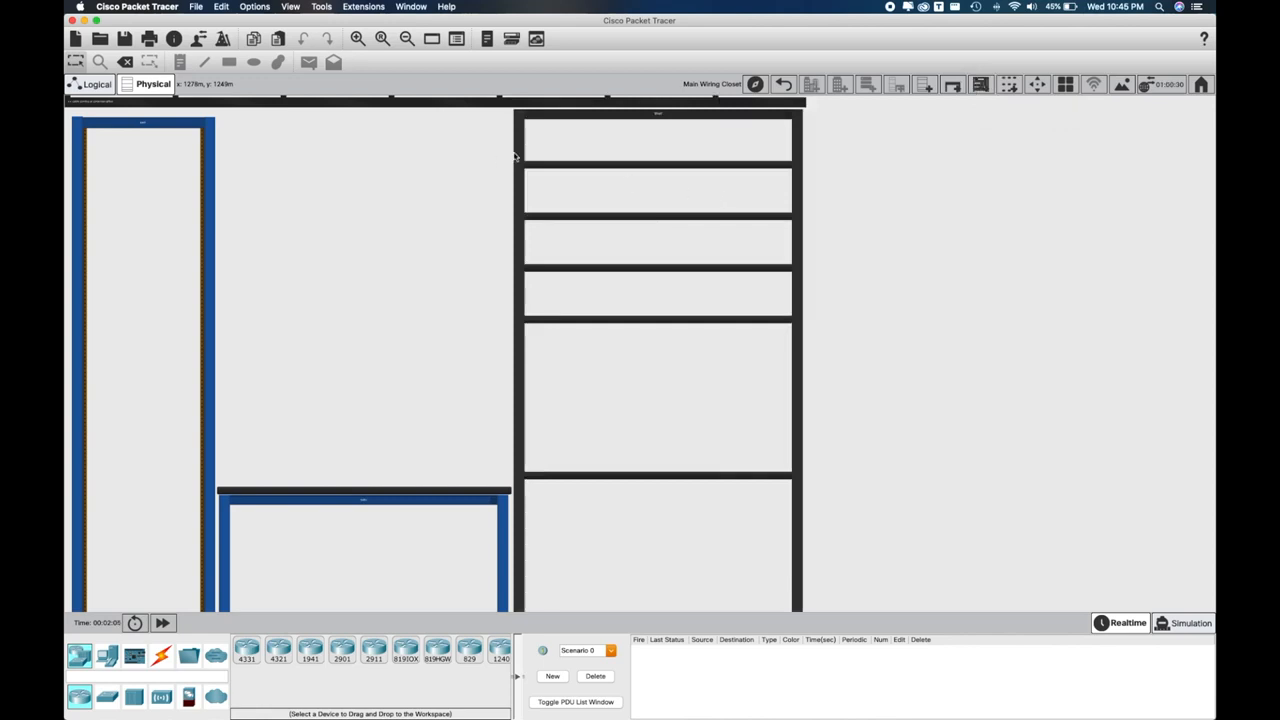
left_click(1010, 86)
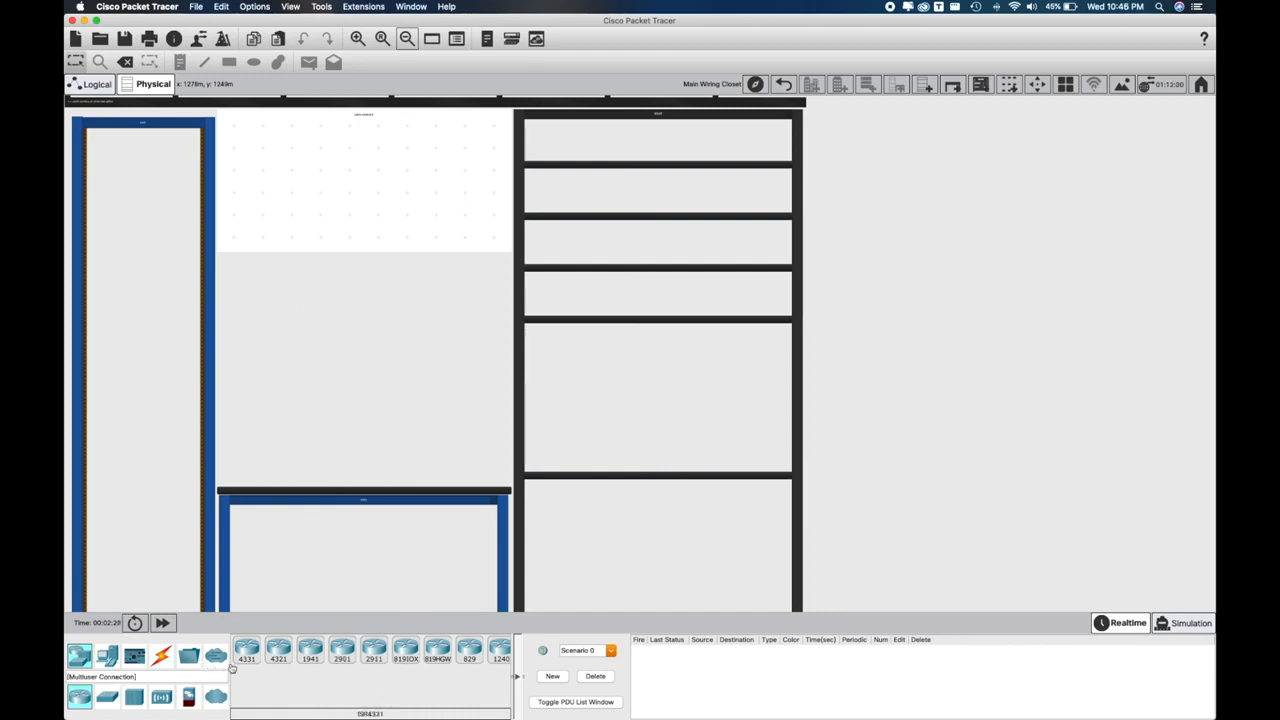
Place a 2901 router and a 1941 router side by side on the second level of the shelf unit.
left_click_drag(342, 652, 550, 235)
left_click(341, 649)
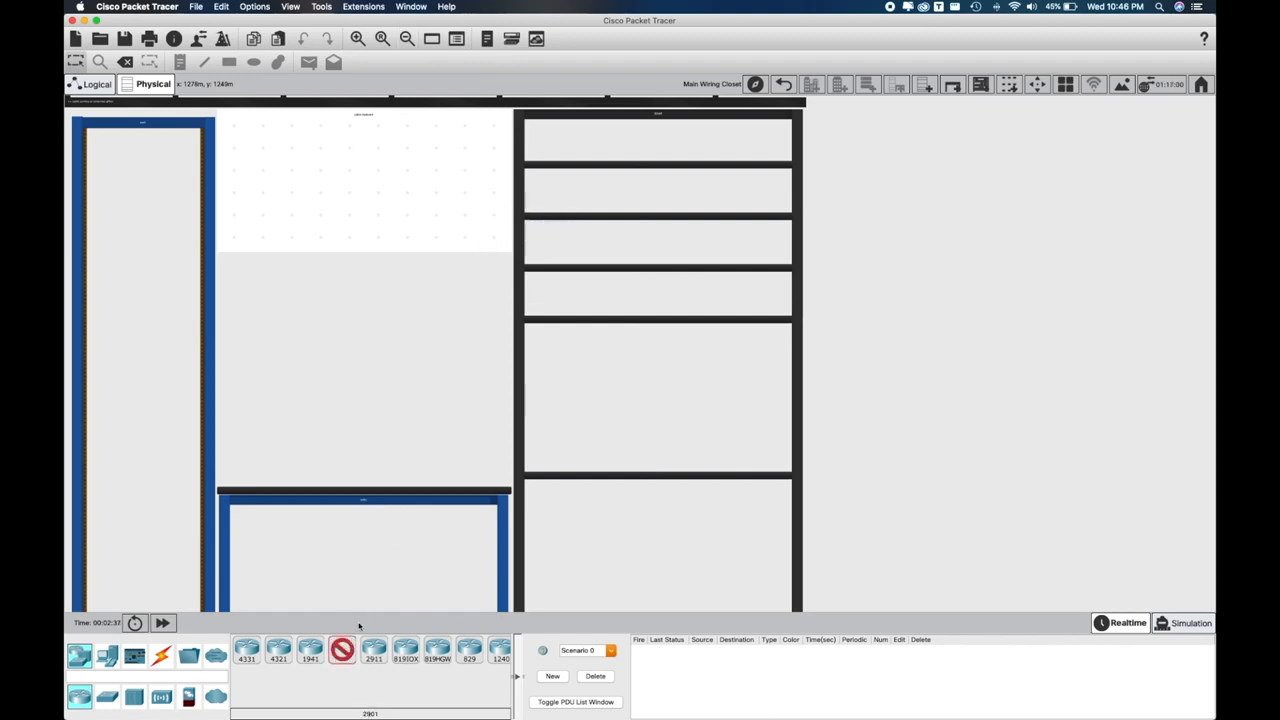
left_click(565, 208)
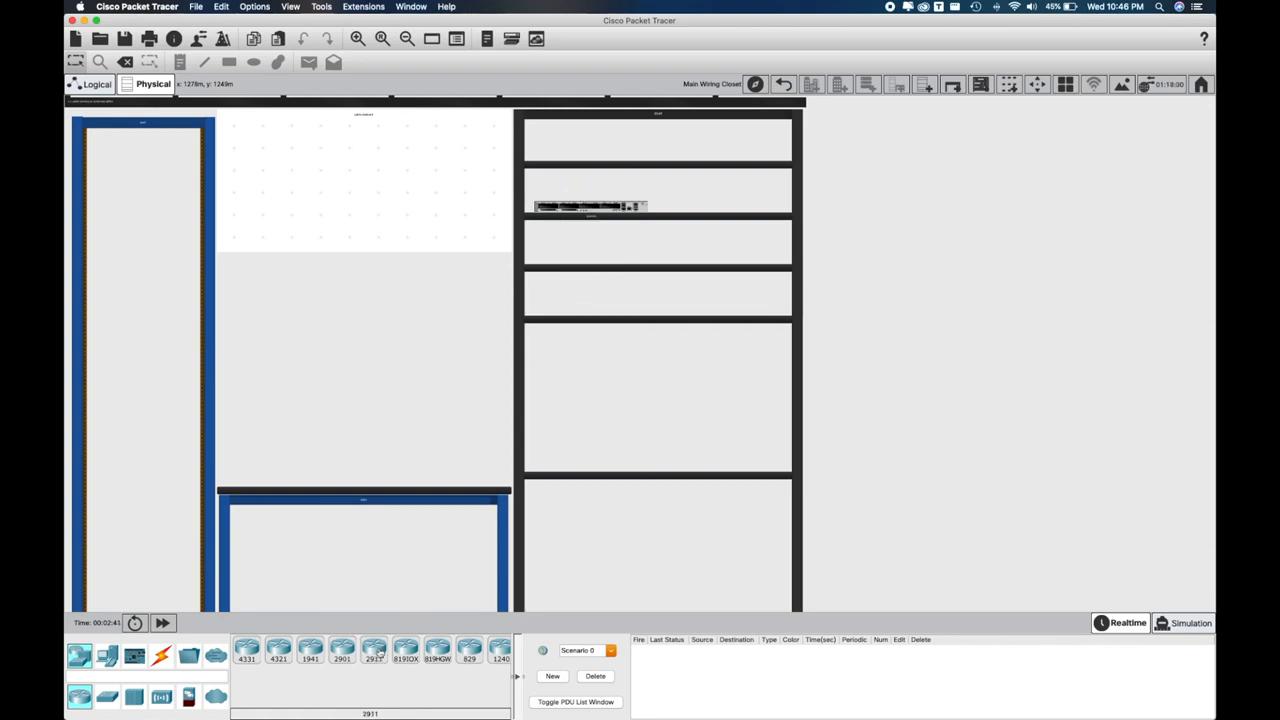
left_click(310, 650)
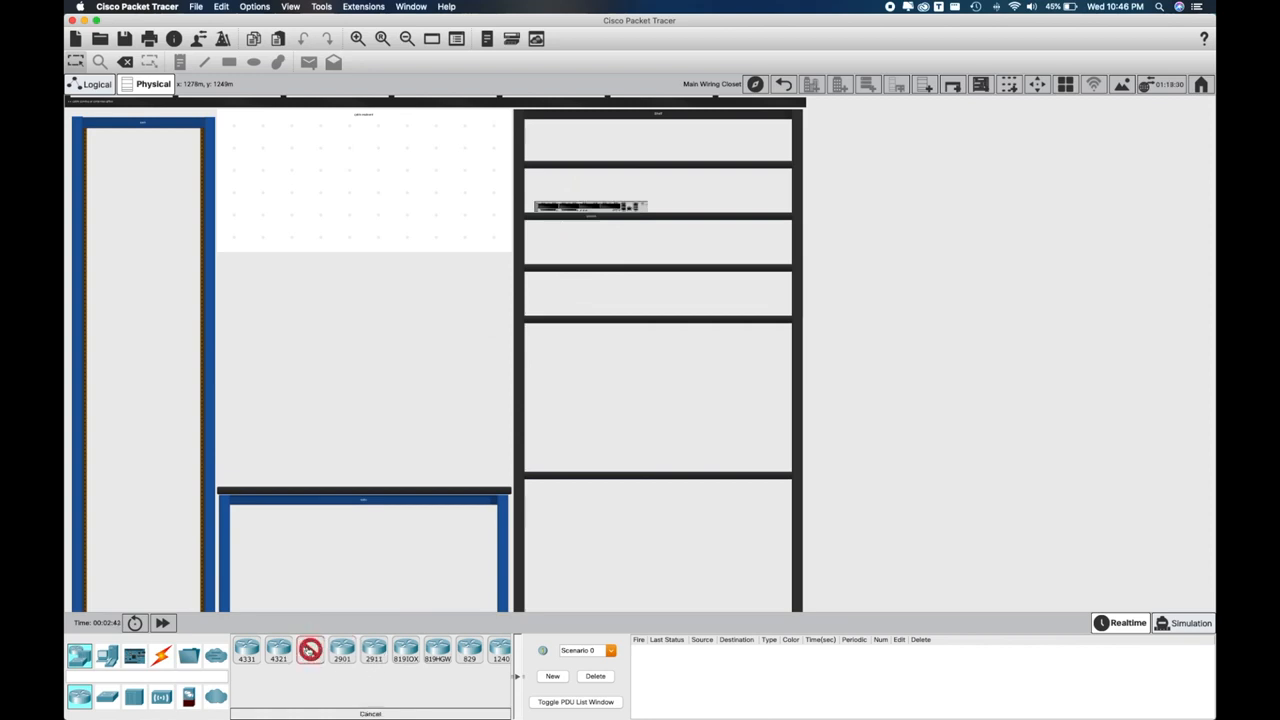
left_click(705, 193)
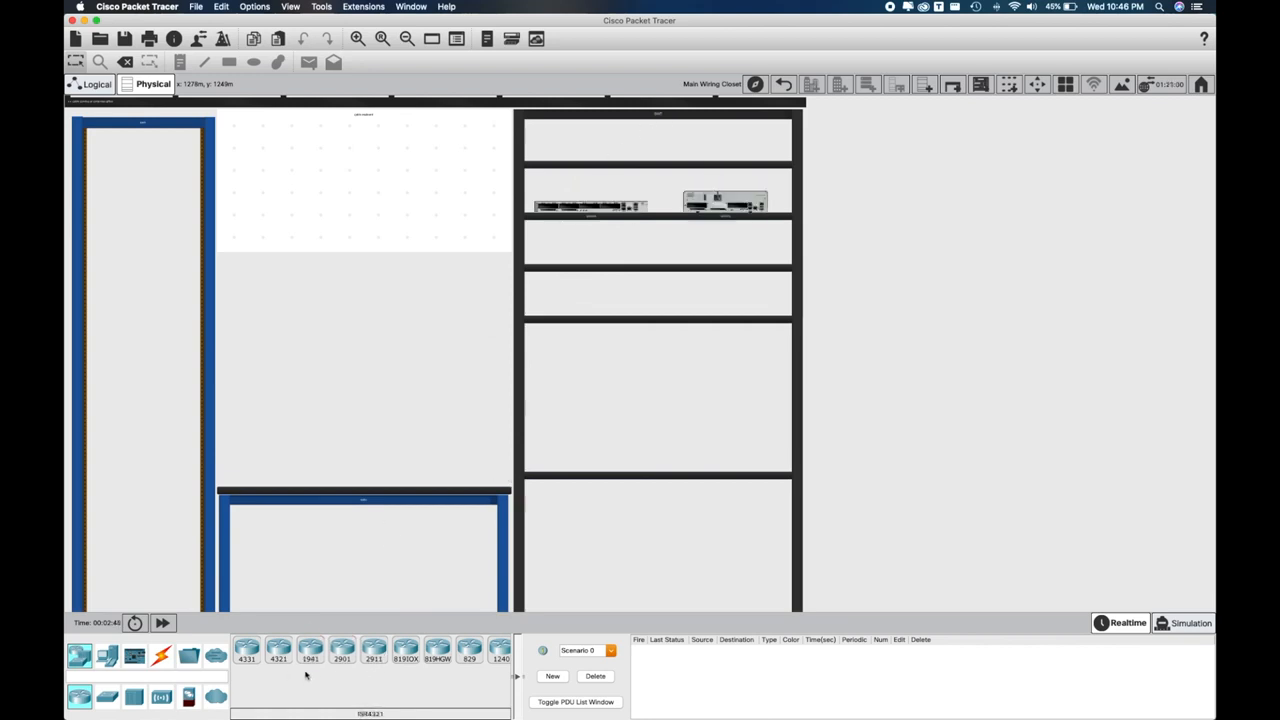
Place a 2960 switch and a 2950-24 switch side by side on the fourth level of the shelf unit.
left_click(107, 697)
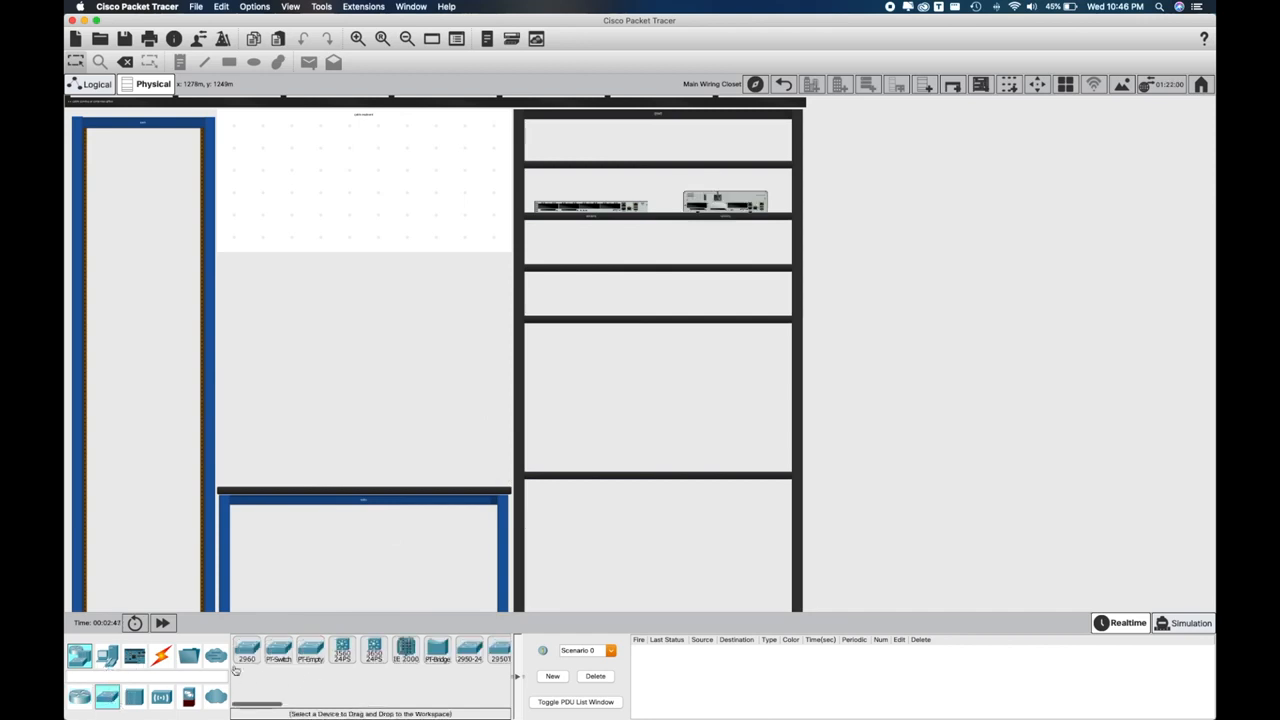
scroll(398, 658, "right", 3)
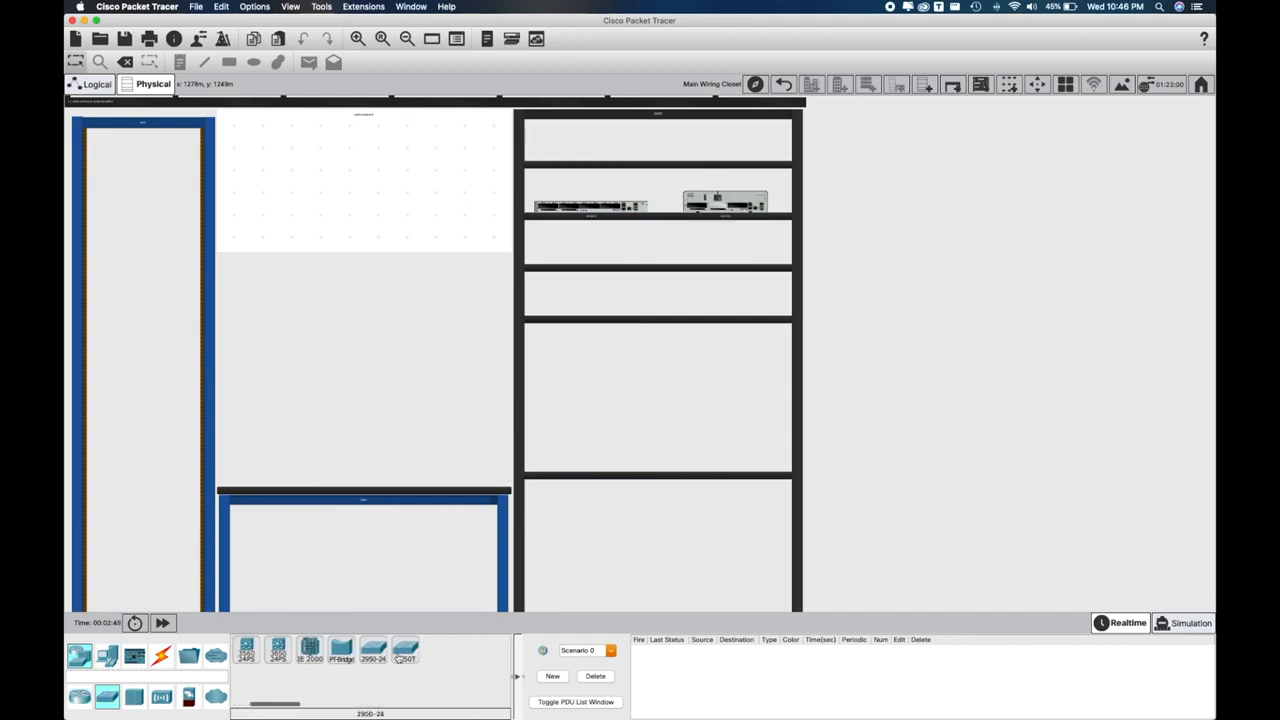
scroll(360, 672, "left", 3)
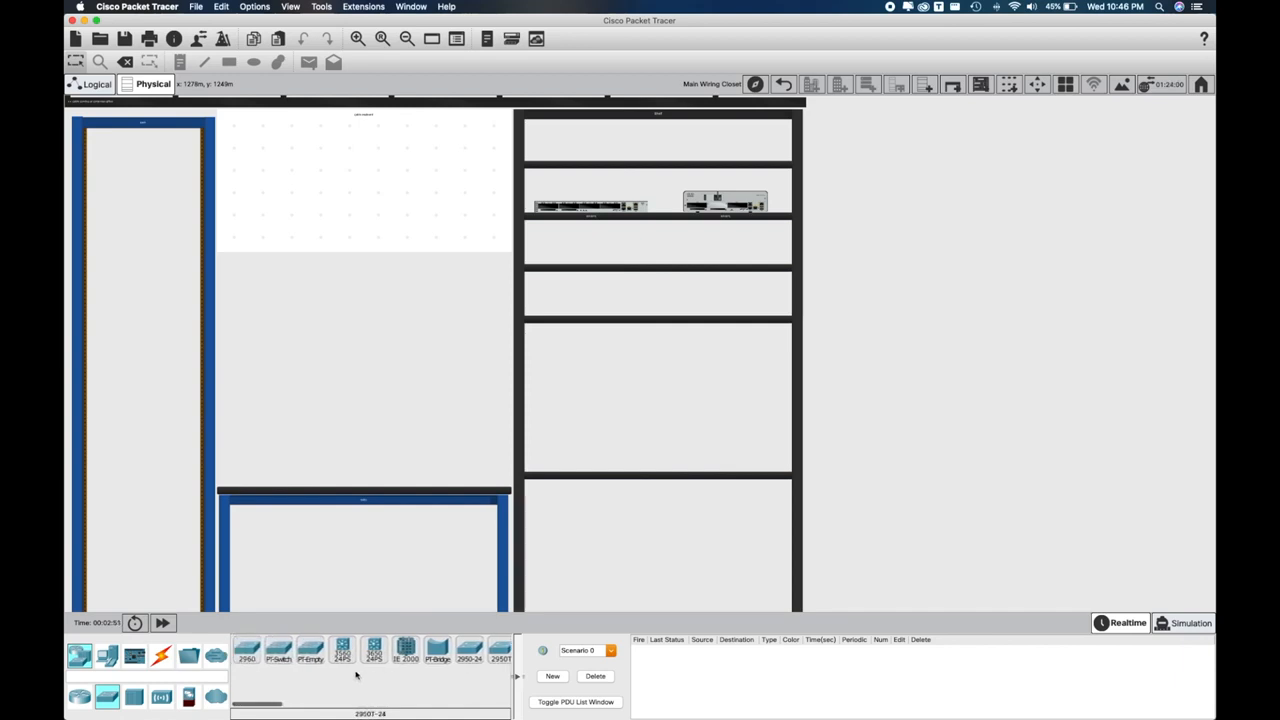
left_click(250, 650)
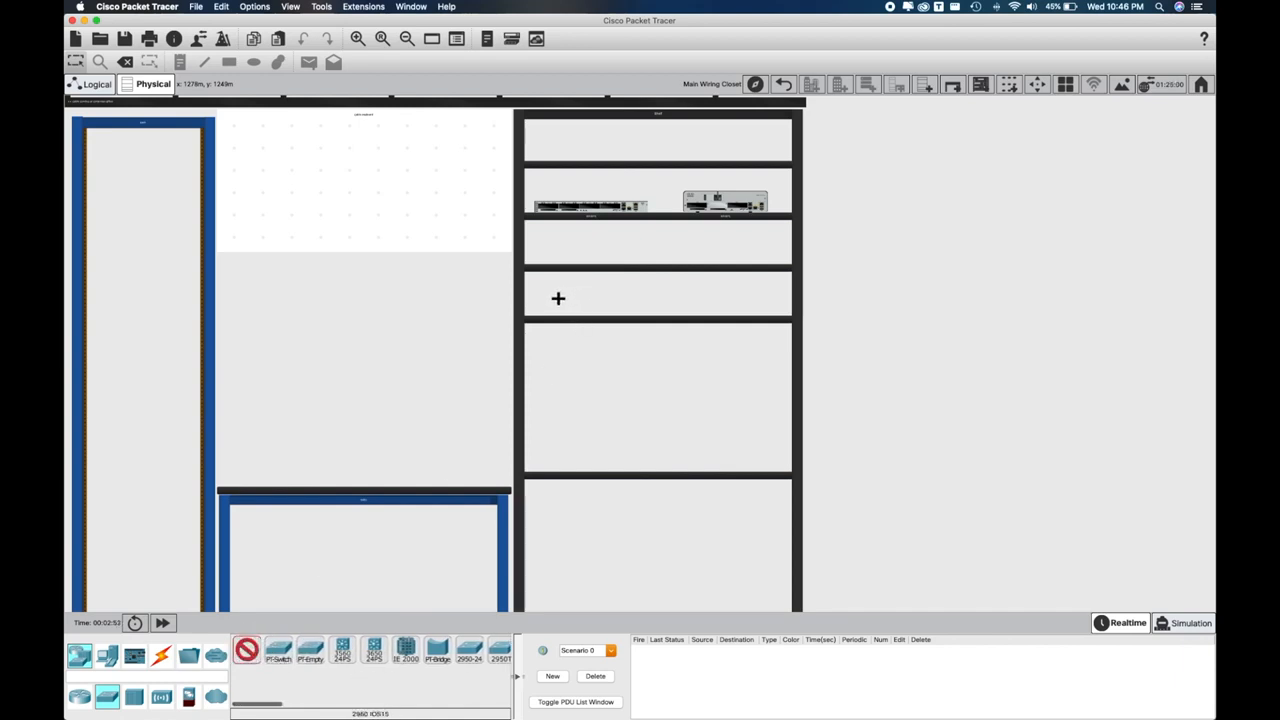
left_click(553, 296)
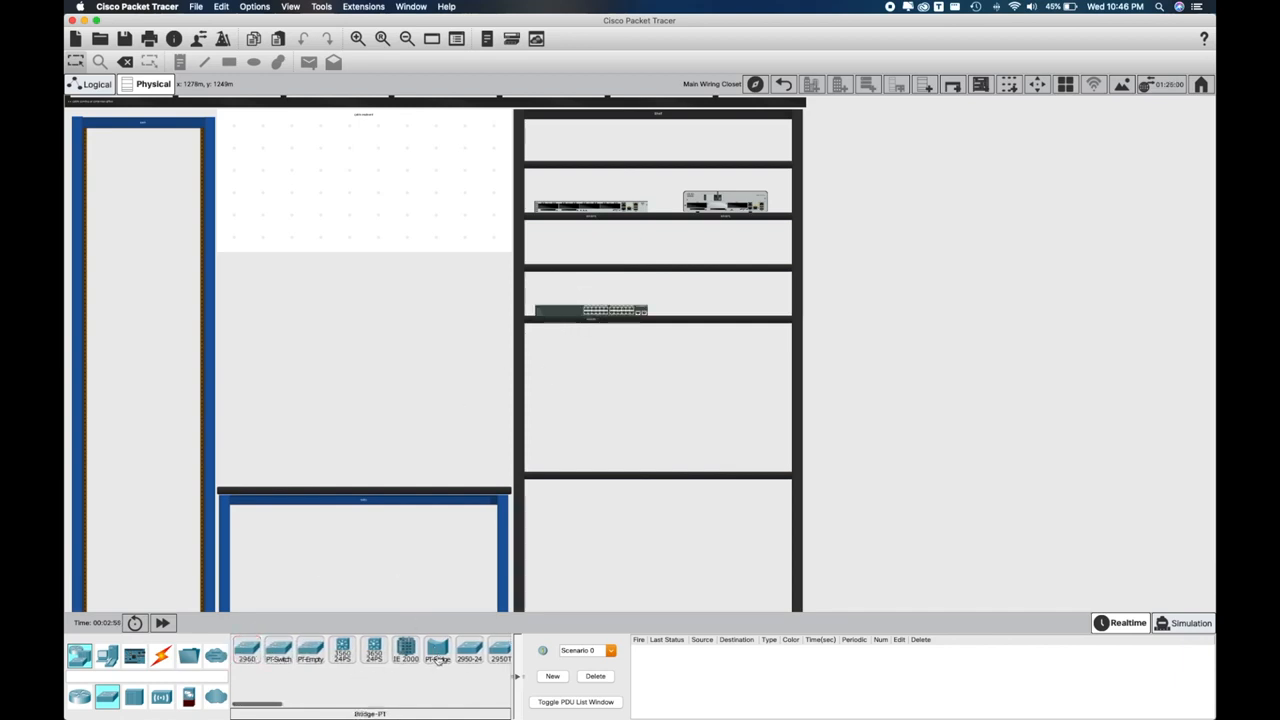
scroll(436, 656, "right", 2)
left_click(410, 650)
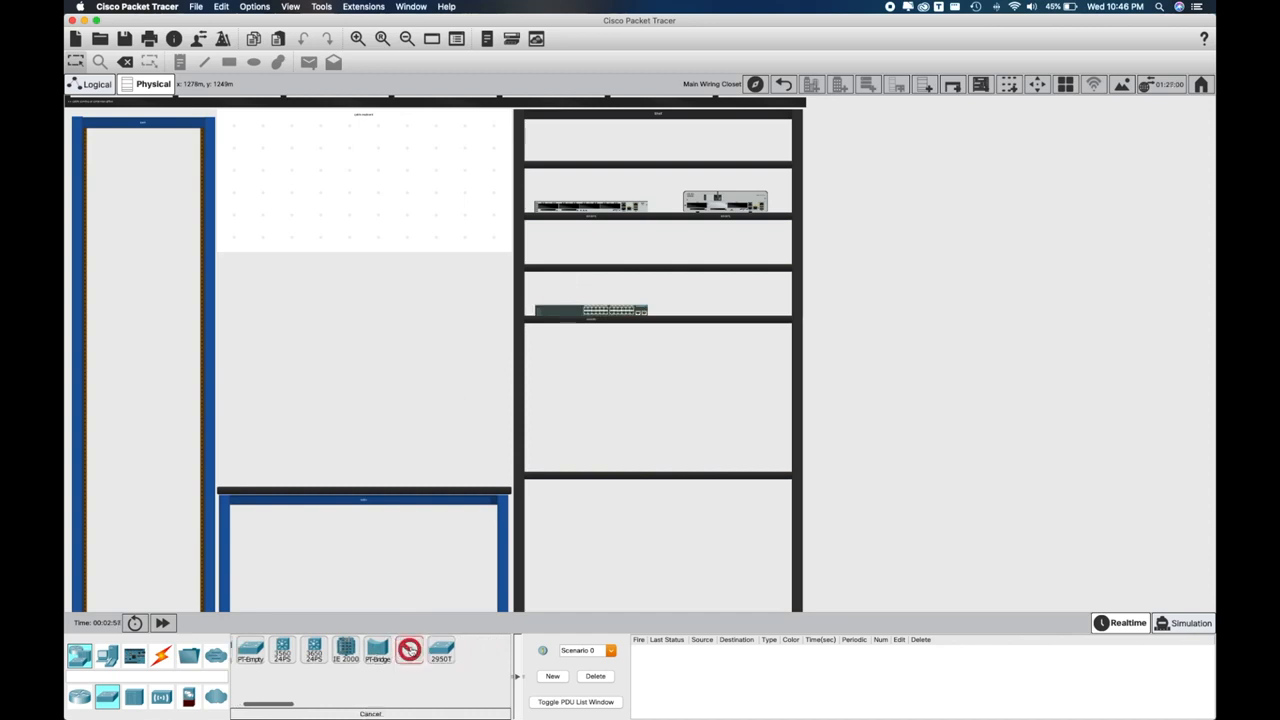
left_click(707, 306)
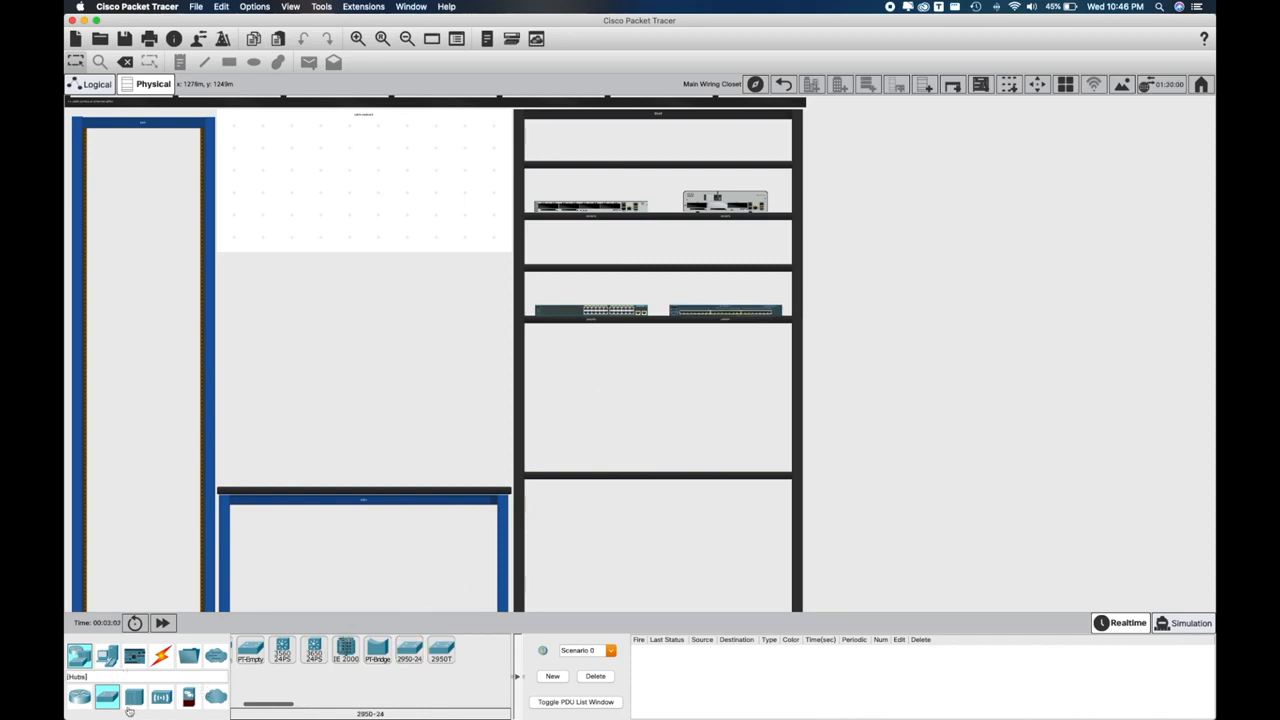
Place a WRT300N wireless router and a Home Router on the third level of the shelf unit, between the routers and switches.
left_click(160, 698)
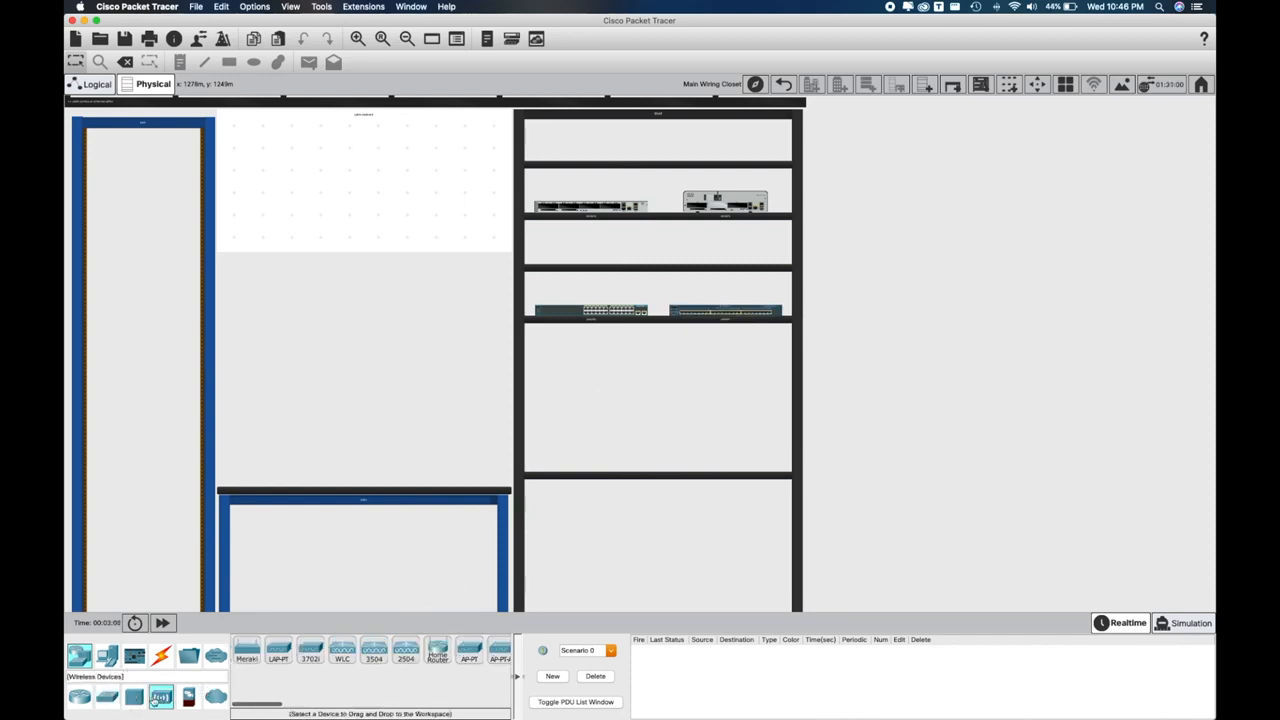
scroll(312, 668, "right", 3)
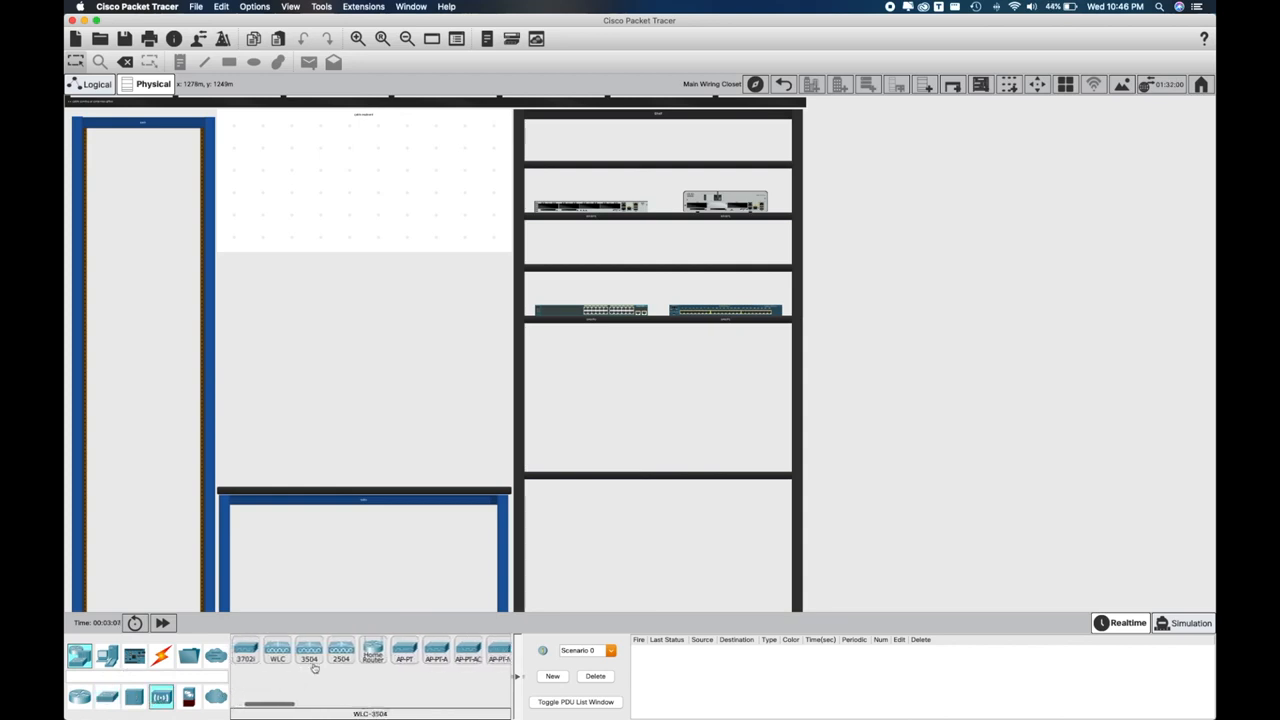
scroll(313, 668, "right", 2)
left_click(461, 652)
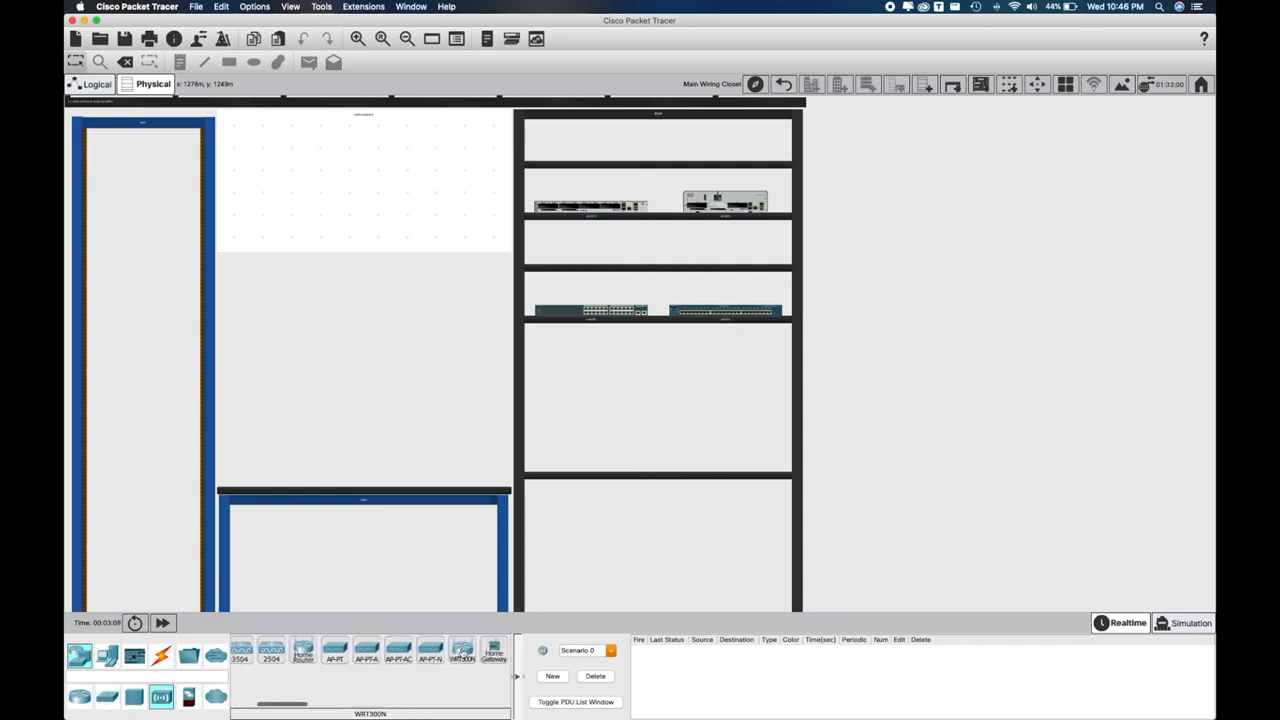
left_click(563, 249)
scroll(332, 668, "left", 1)
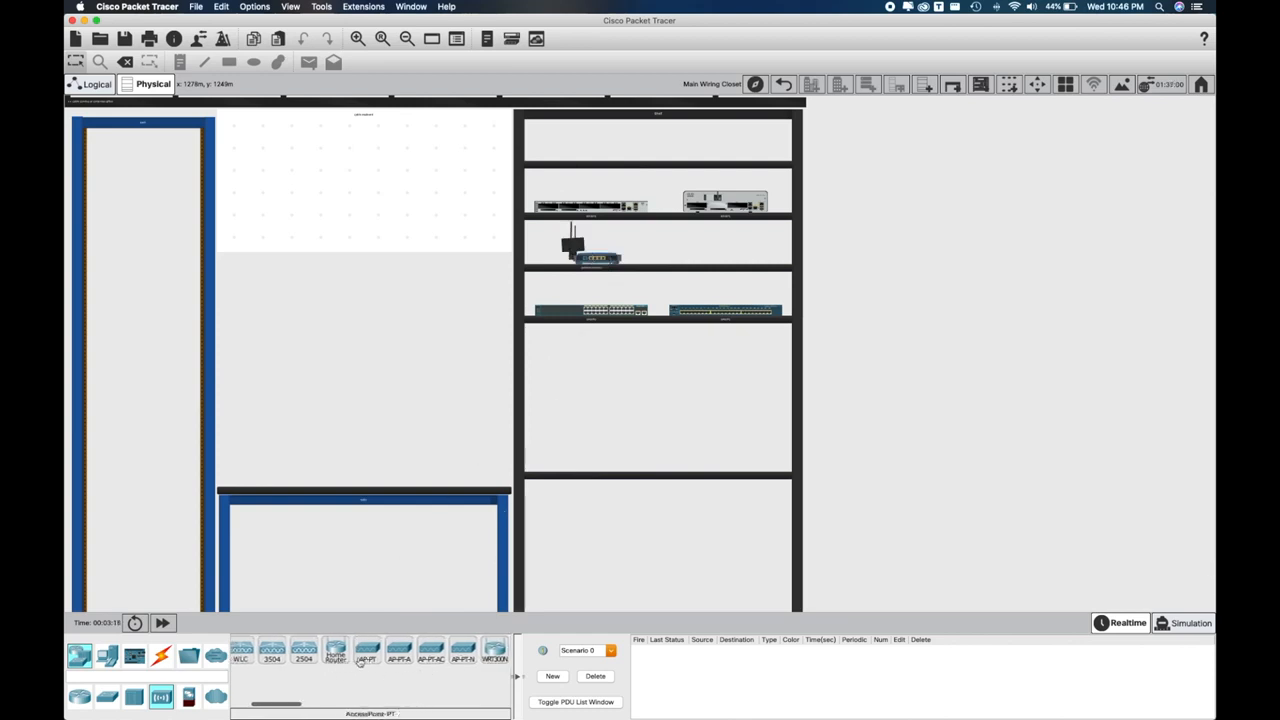
left_click(336, 652)
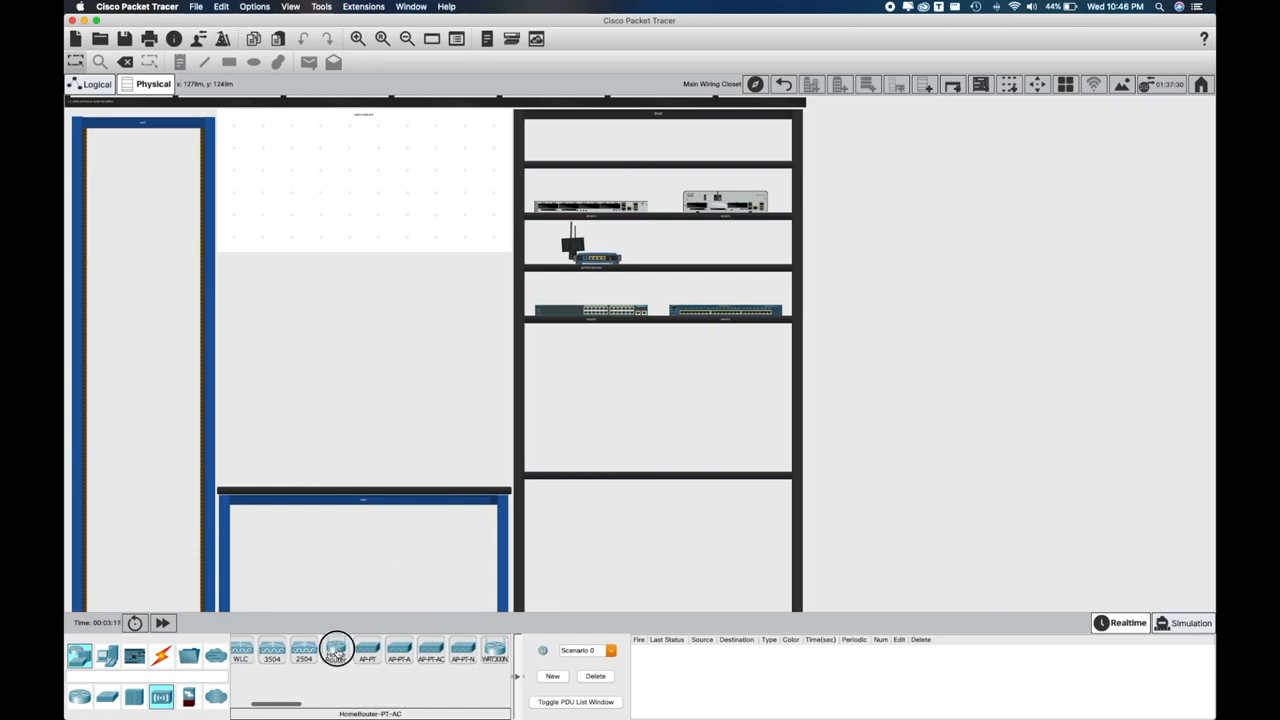
left_click(714, 250)
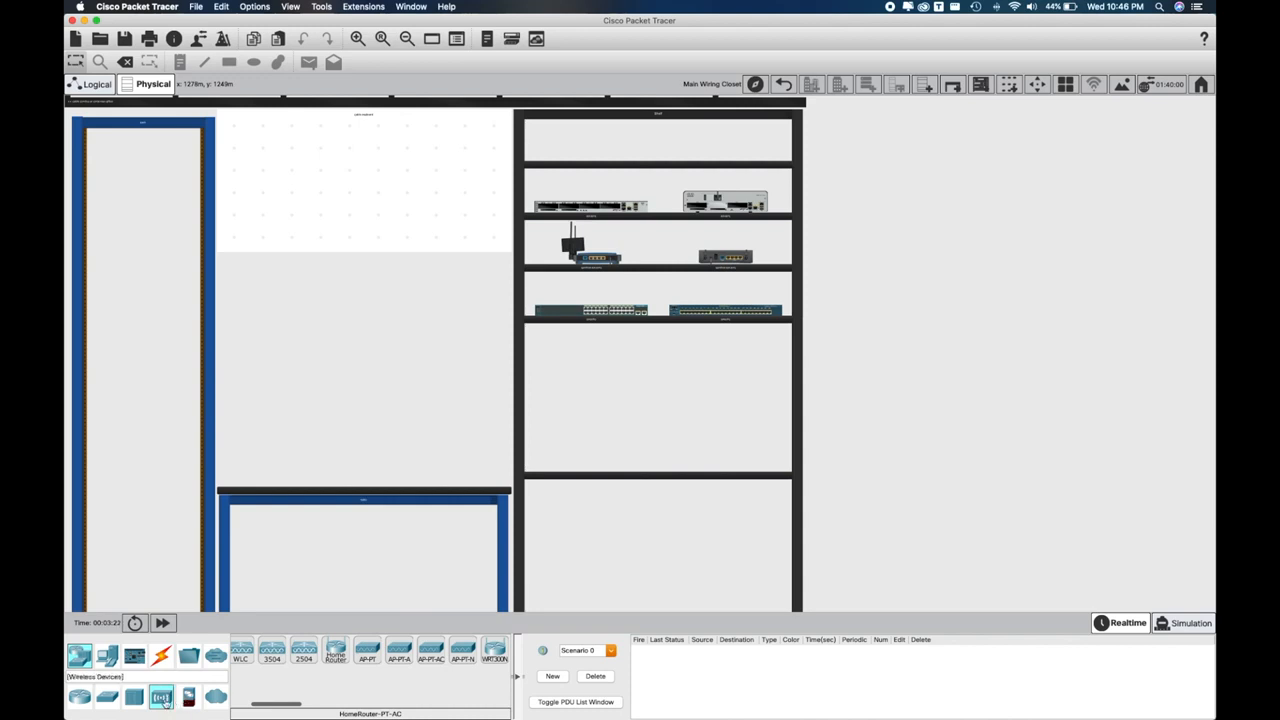
Place a PC and a laptop on the level below the switches, and another laptop on the table.
left_click(108, 656)
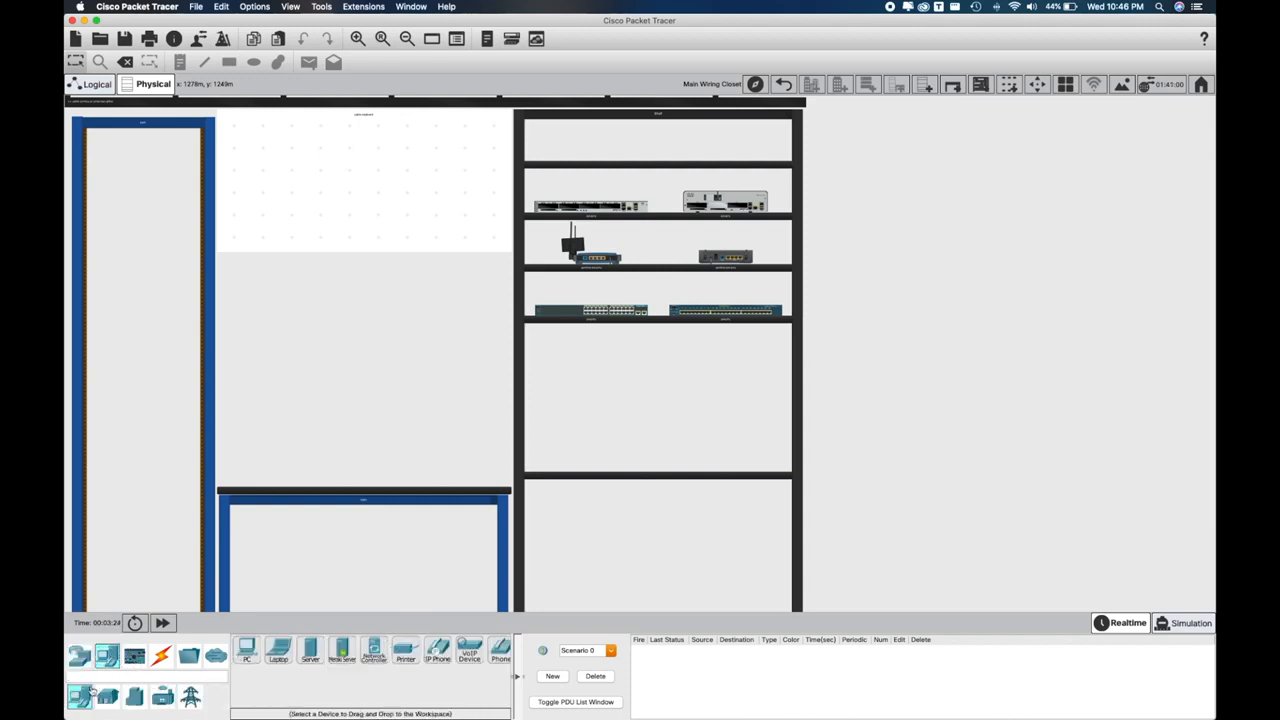
left_click(246, 656)
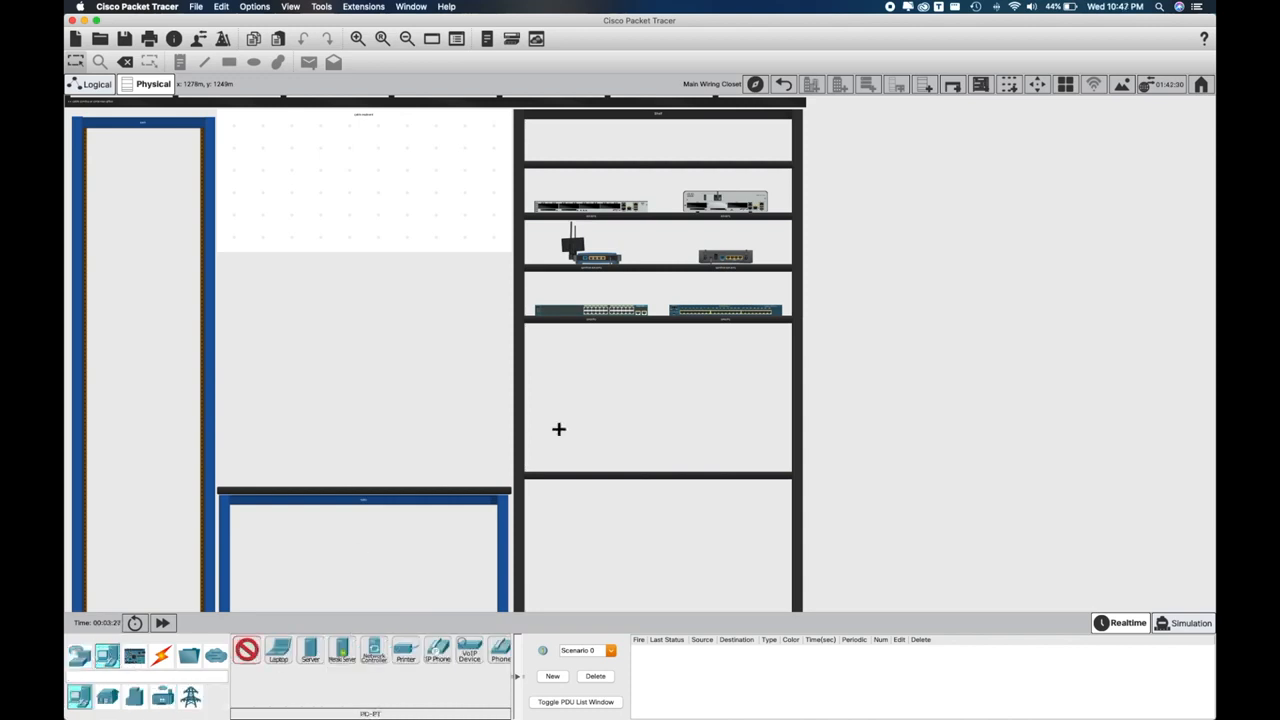
left_click(557, 429)
left_click(278, 651)
left_click(300, 470)
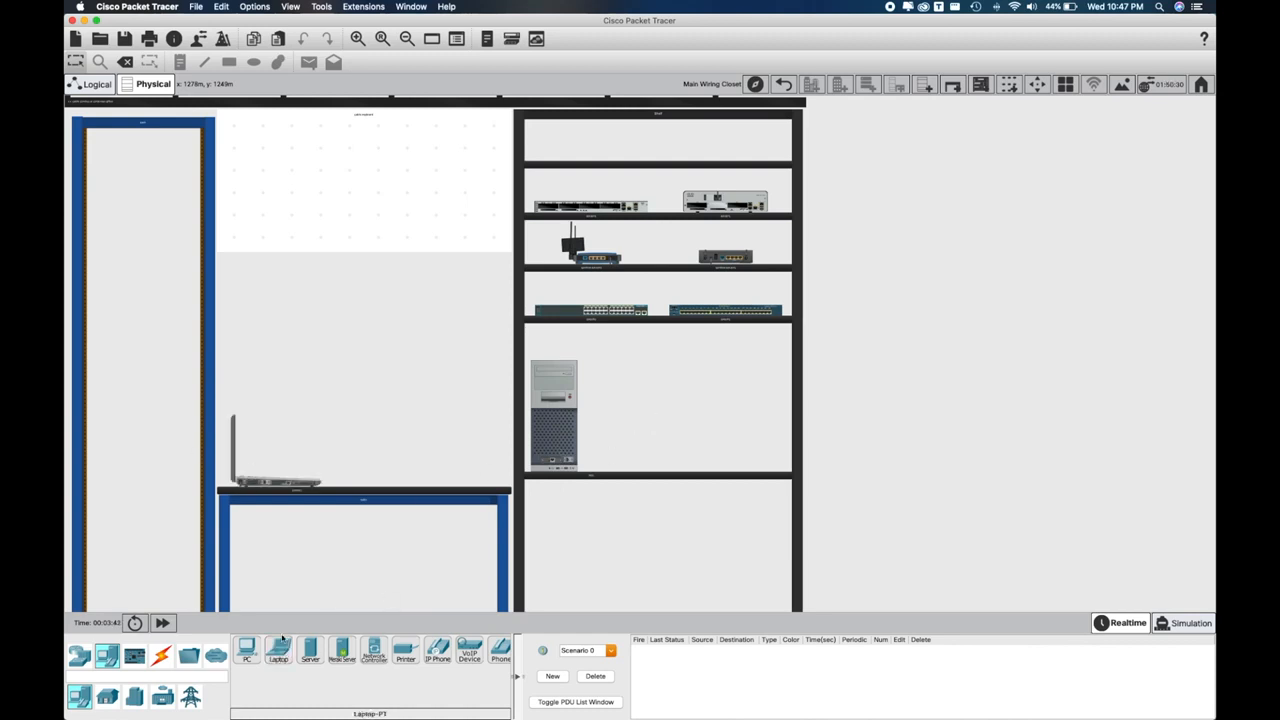
left_click(278, 651)
left_click(714, 430)
Place two more PCs side by side on the shelf level below the first PC.
left_click(247, 651)
left_click(575, 562)
left_click(247, 651)
left_click(719, 565)
Hang two console cables in the first column of the cable pegboard.
left_click(159, 660)
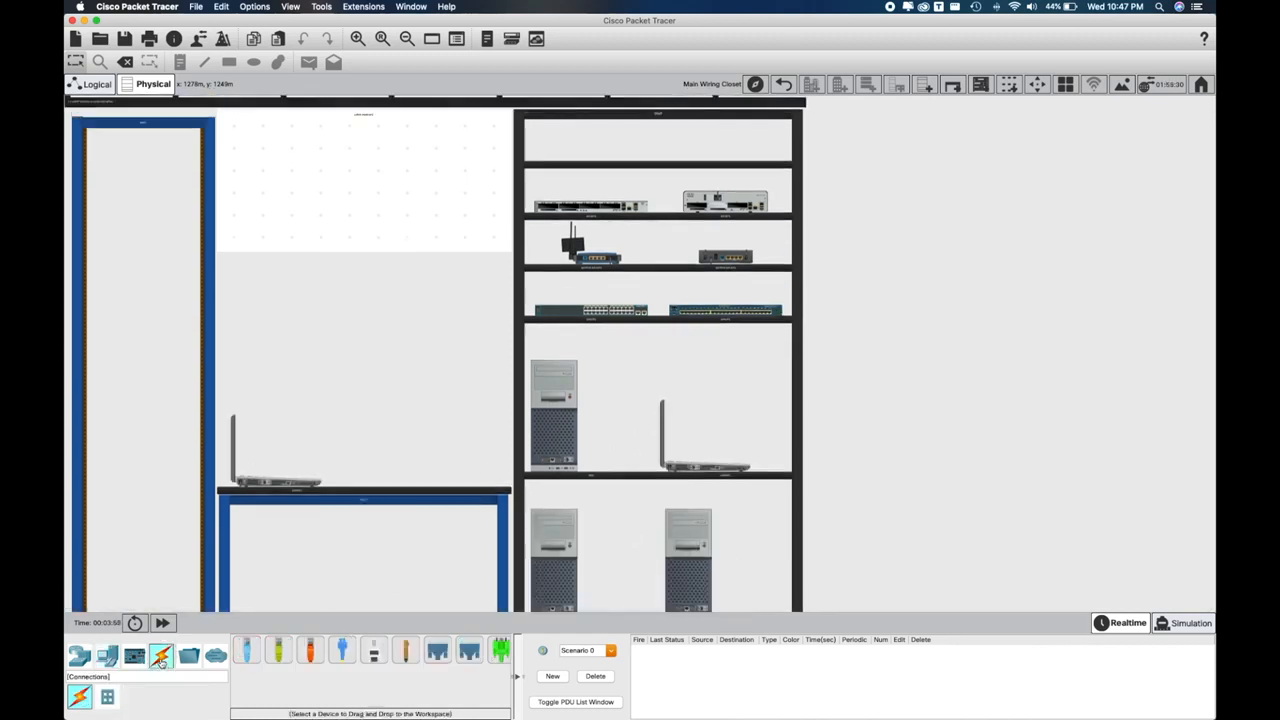
left_click(248, 655)
left_click(238, 140)
left_click(248, 655)
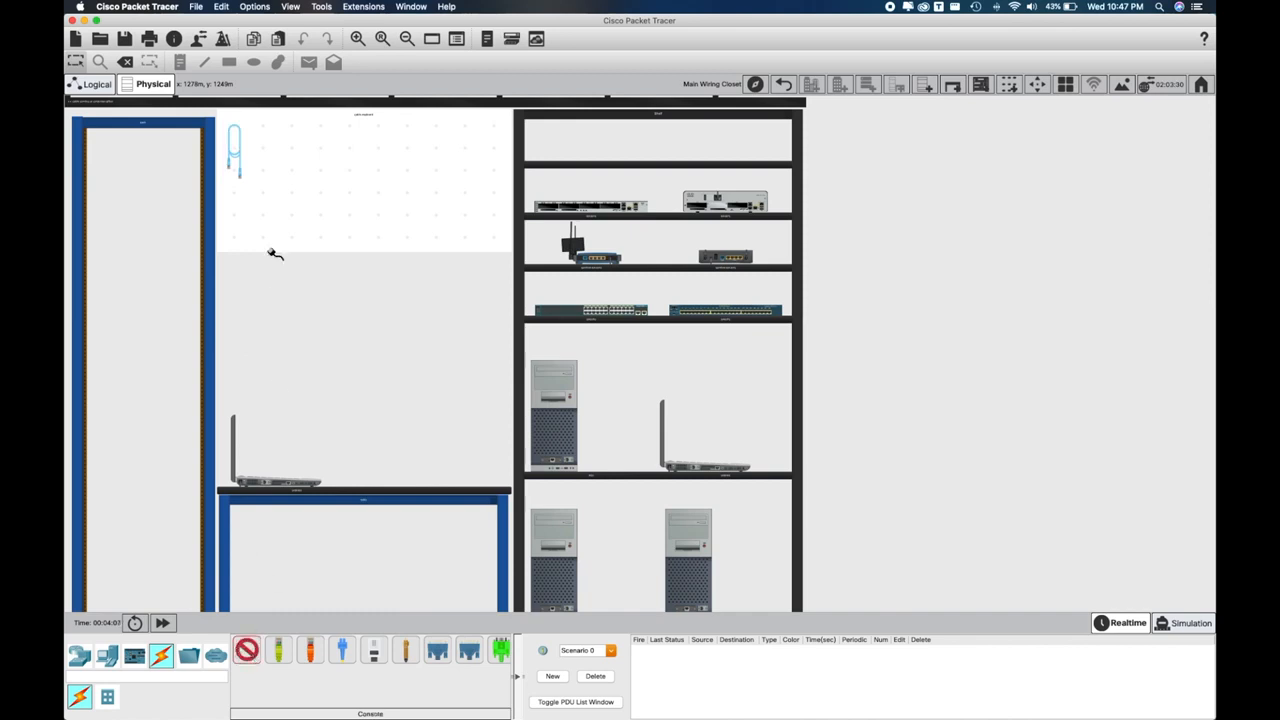
left_click(233, 218)
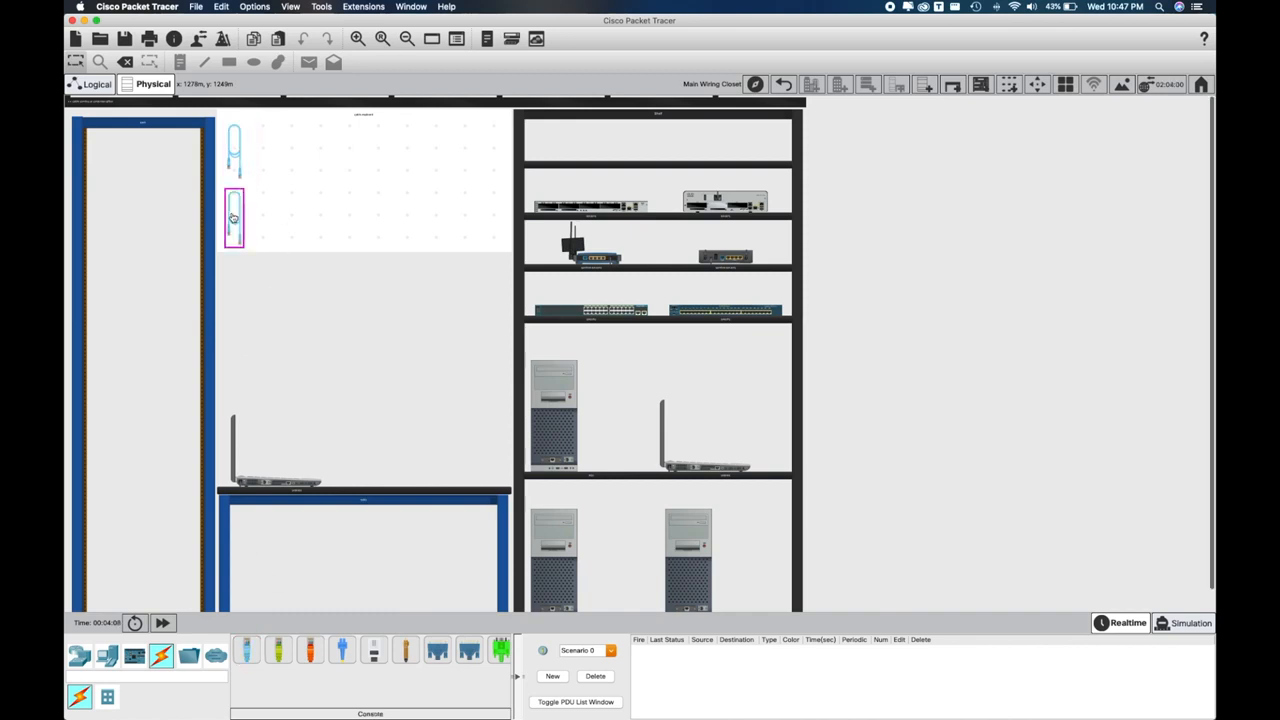
Hang two copper straight-through cables on the pegboard beside the console cables.
left_click(278, 651)
left_click(266, 142)
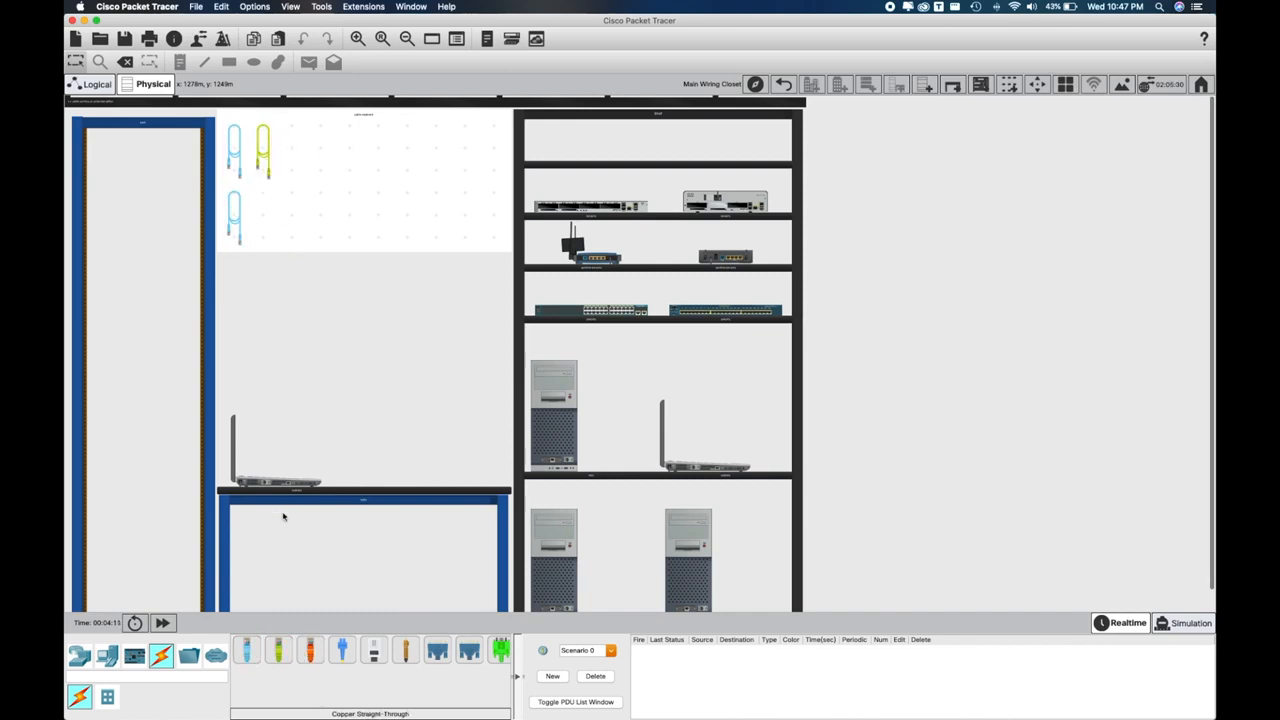
left_click(275, 652)
left_click(262, 218)
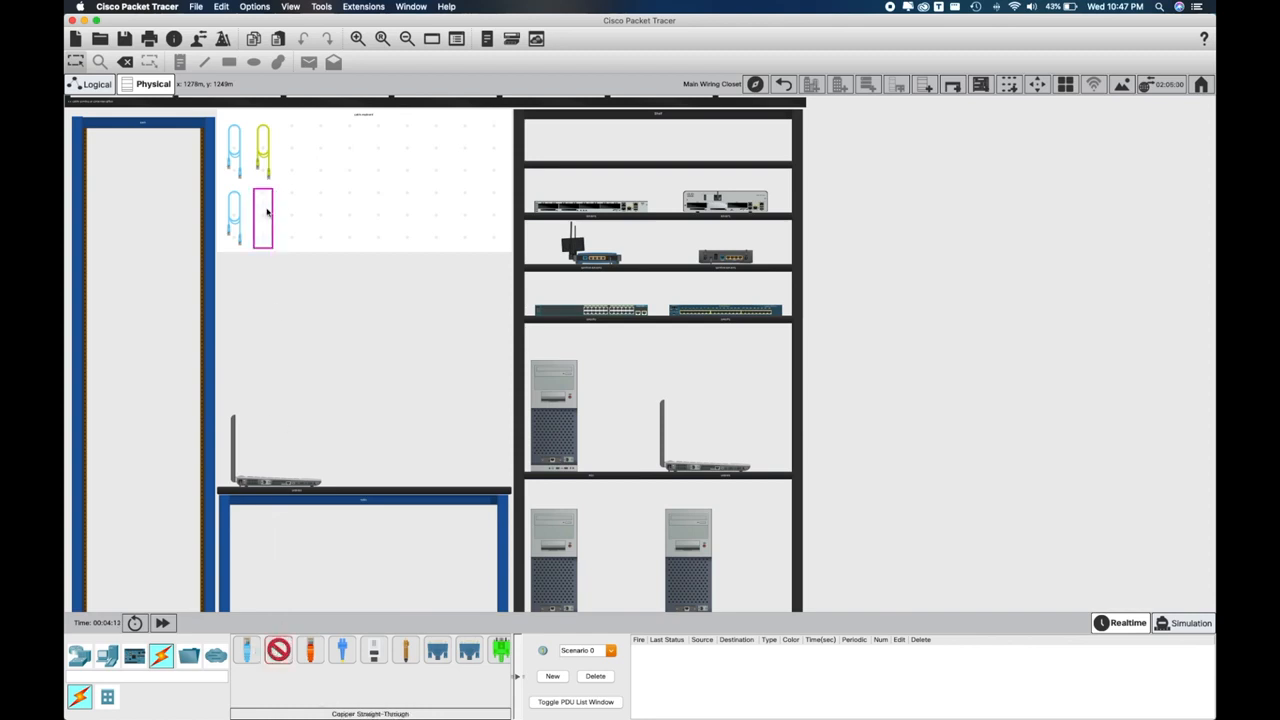
Hang two copper cross-over cables in the third column of the cable pegboard.
left_click(310, 651)
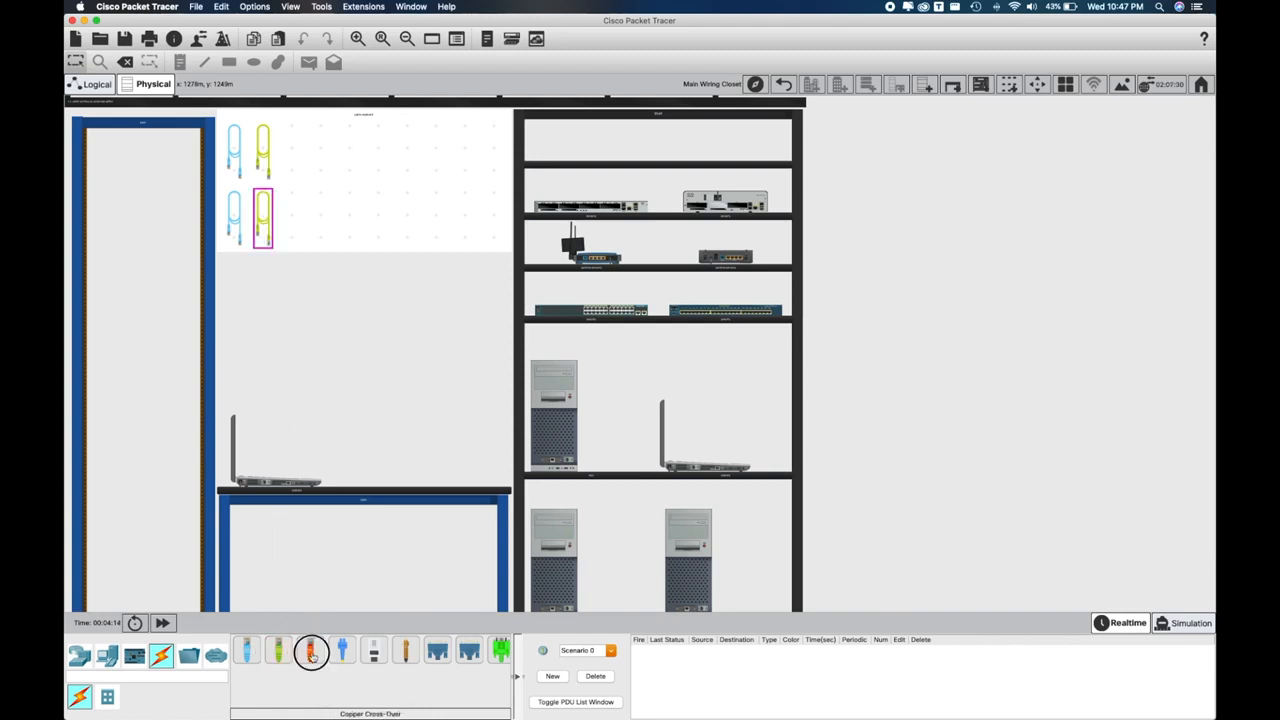
left_click(290, 140)
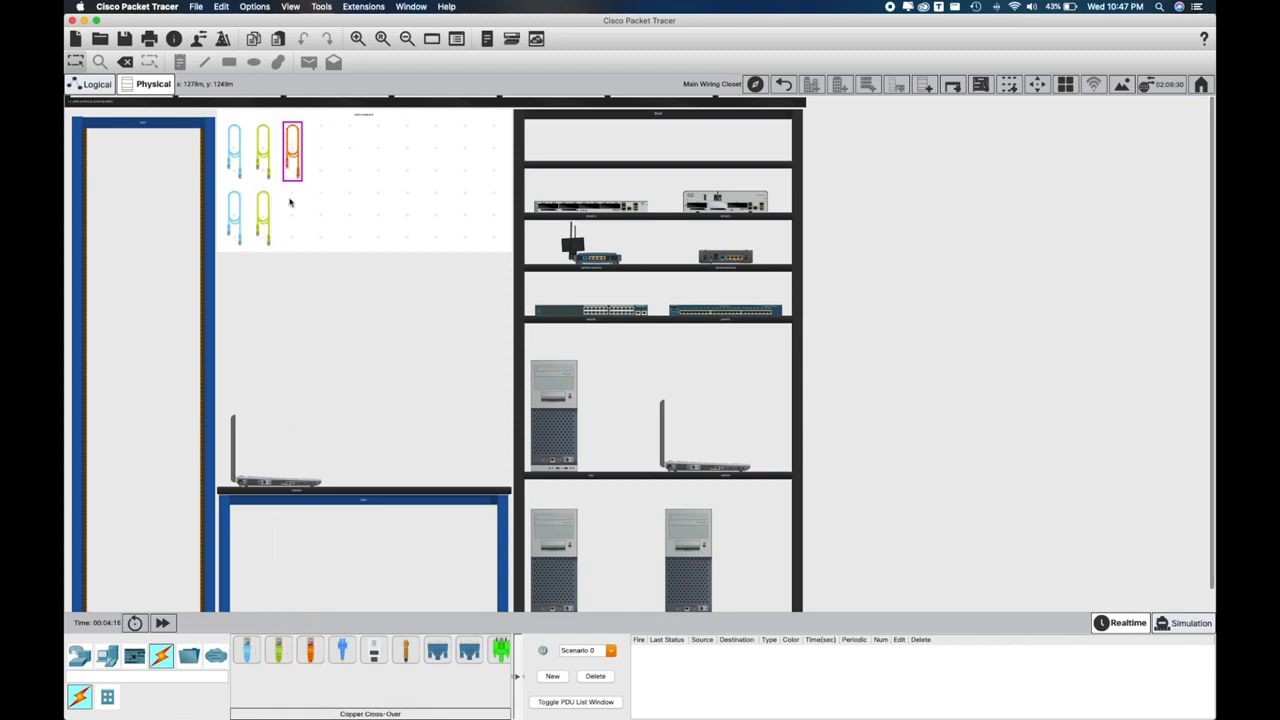
left_click(310, 651)
left_click(297, 212)
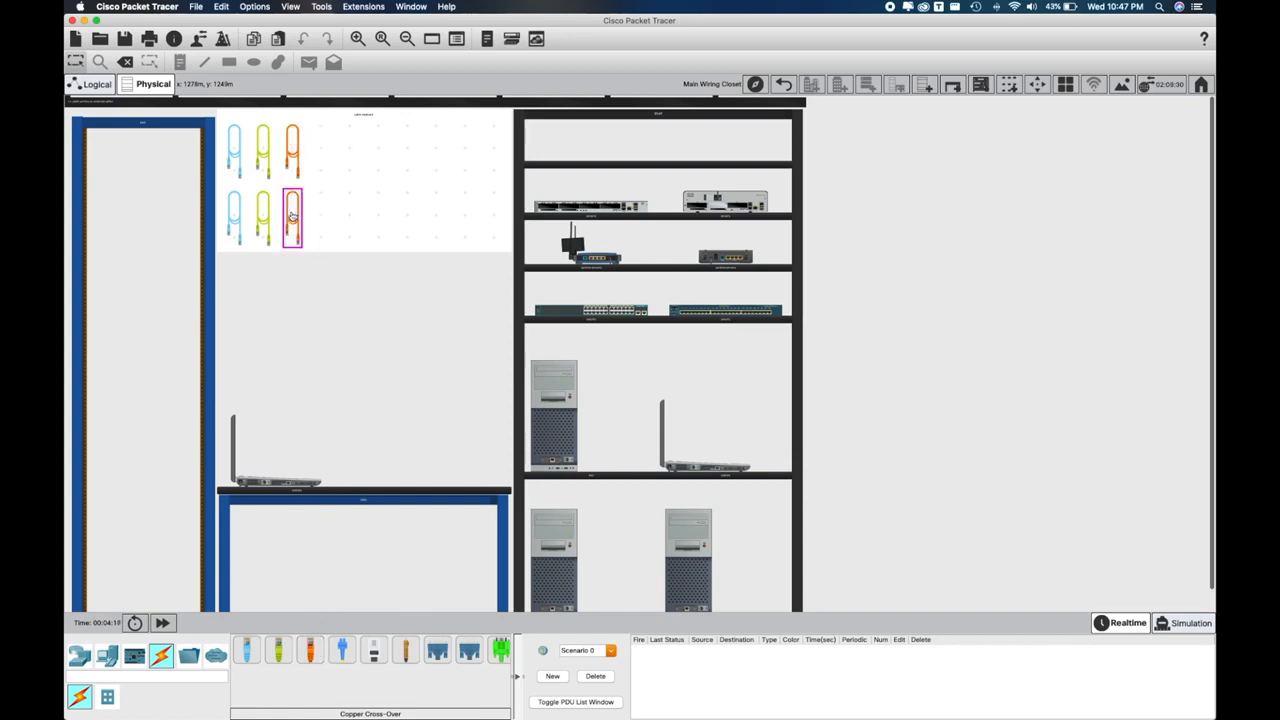
Hang a Serial DCE cable and, above it, a Serial DTE cable in the fourth column of the pegboard.
left_click(440, 652)
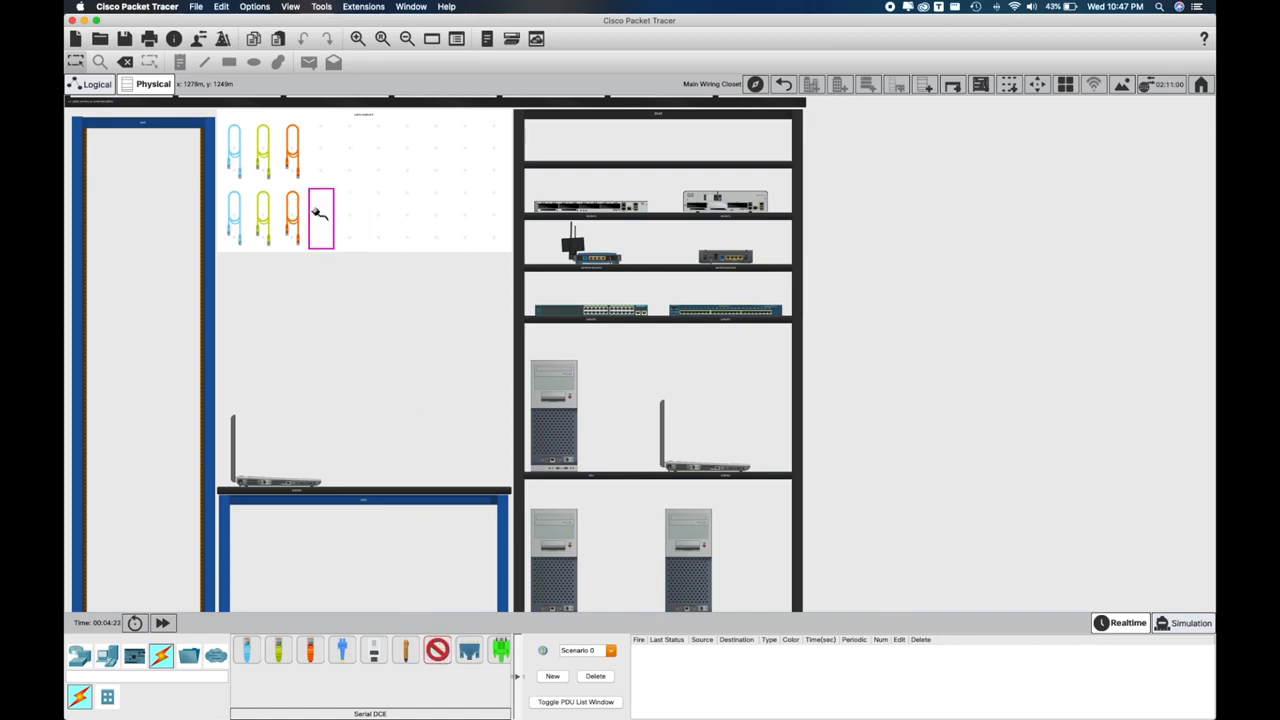
left_click(321, 215)
left_click(469, 651)
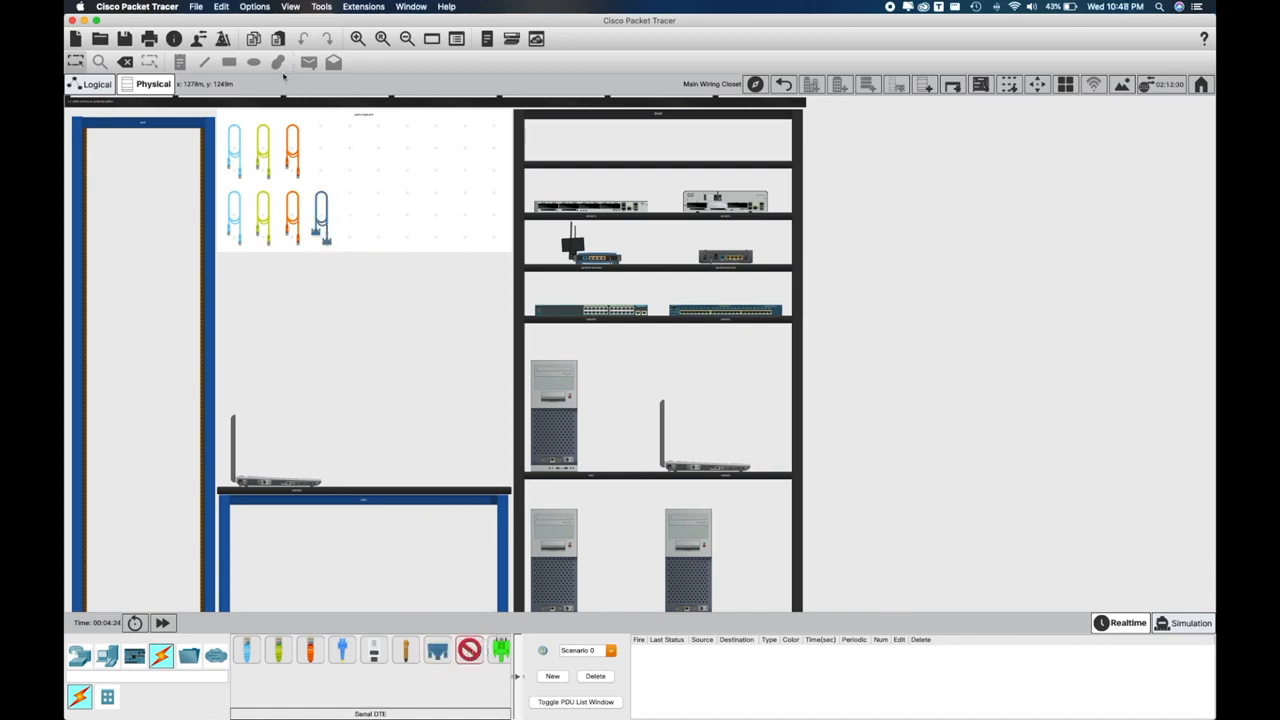
left_click(321, 140)
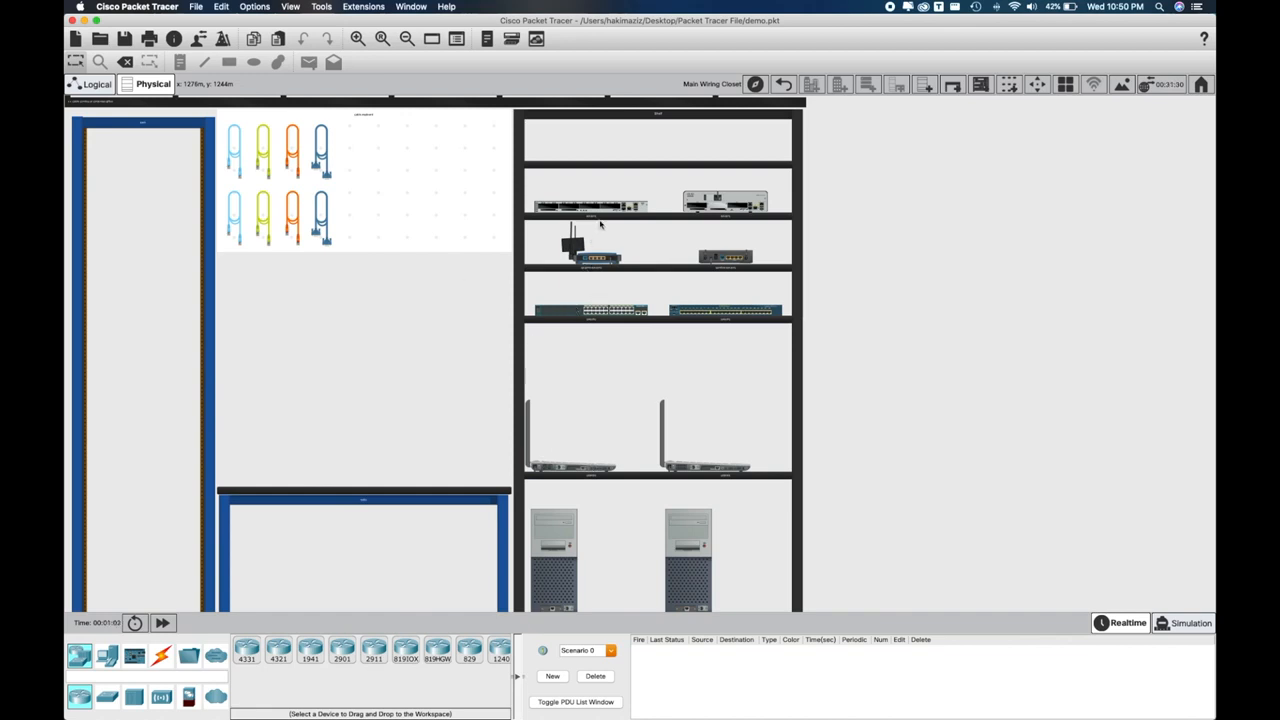
Move both routers and the first switch from the shelf into the rack, and add a new 2960 switch directly below them.
left_click_drag(700, 206, 140, 203)
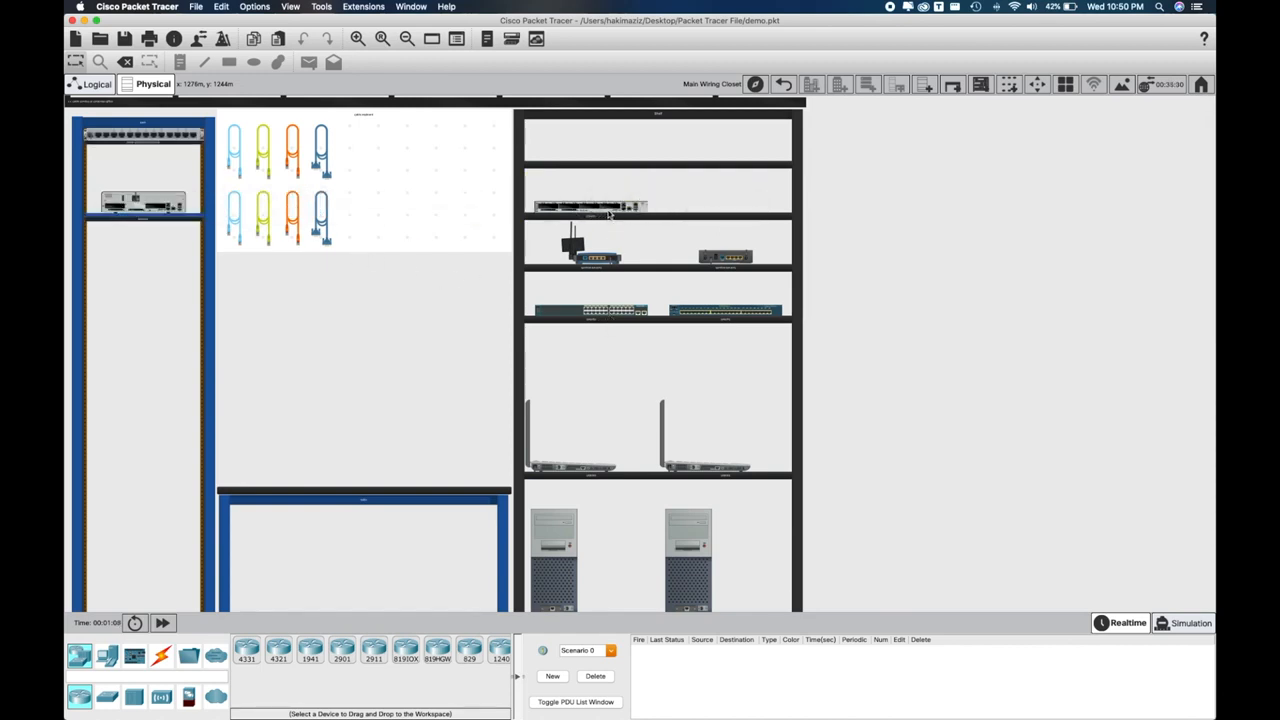
left_click_drag(610, 213, 152, 275)
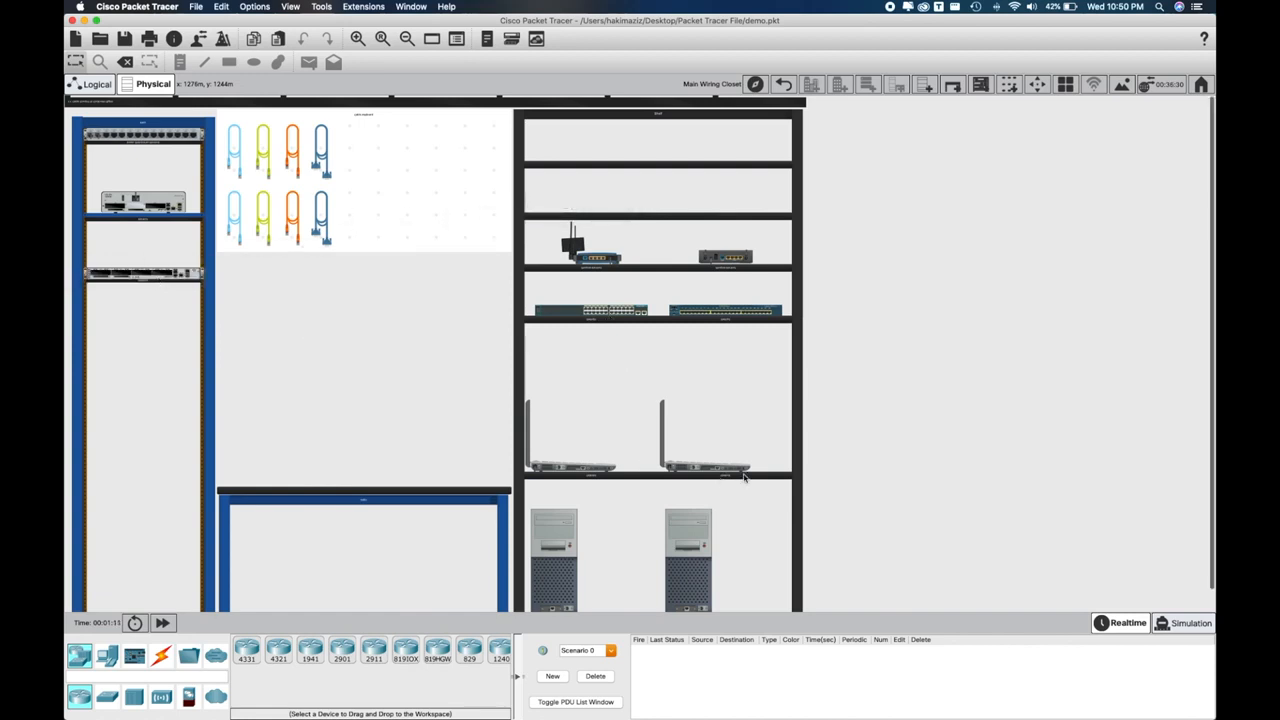
left_click_drag(626, 310, 177, 337)
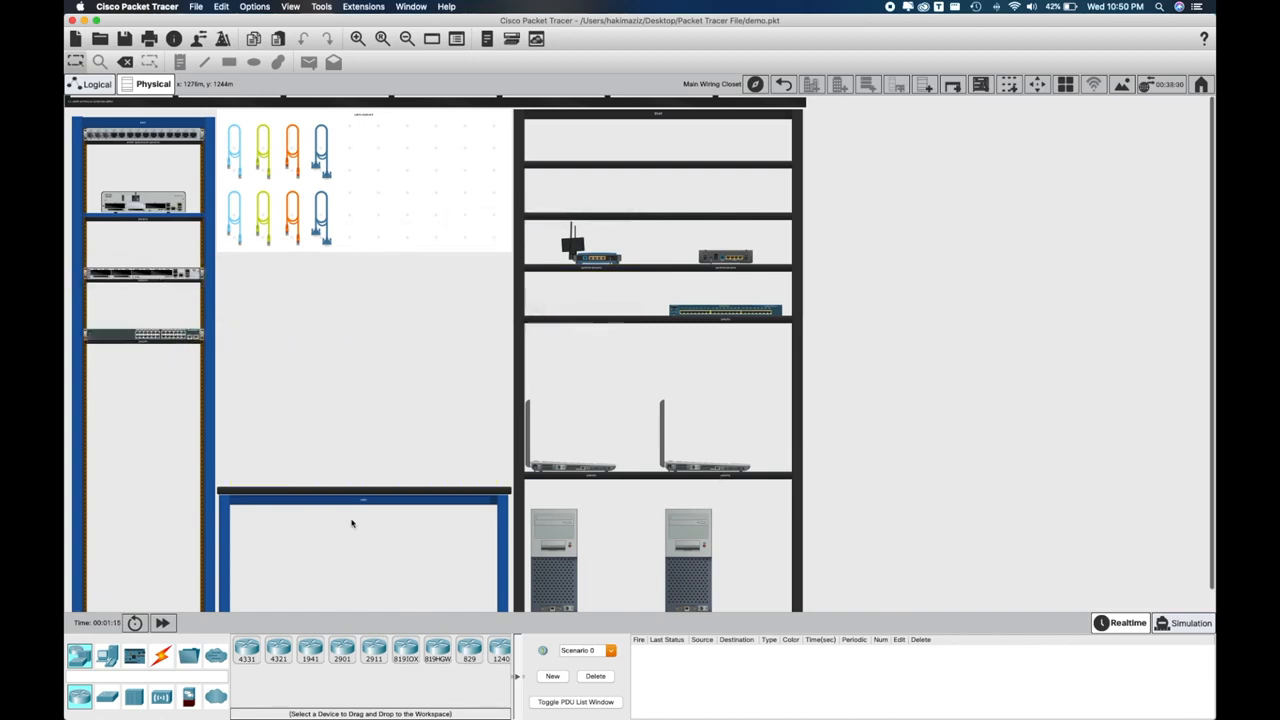
left_click(107, 697)
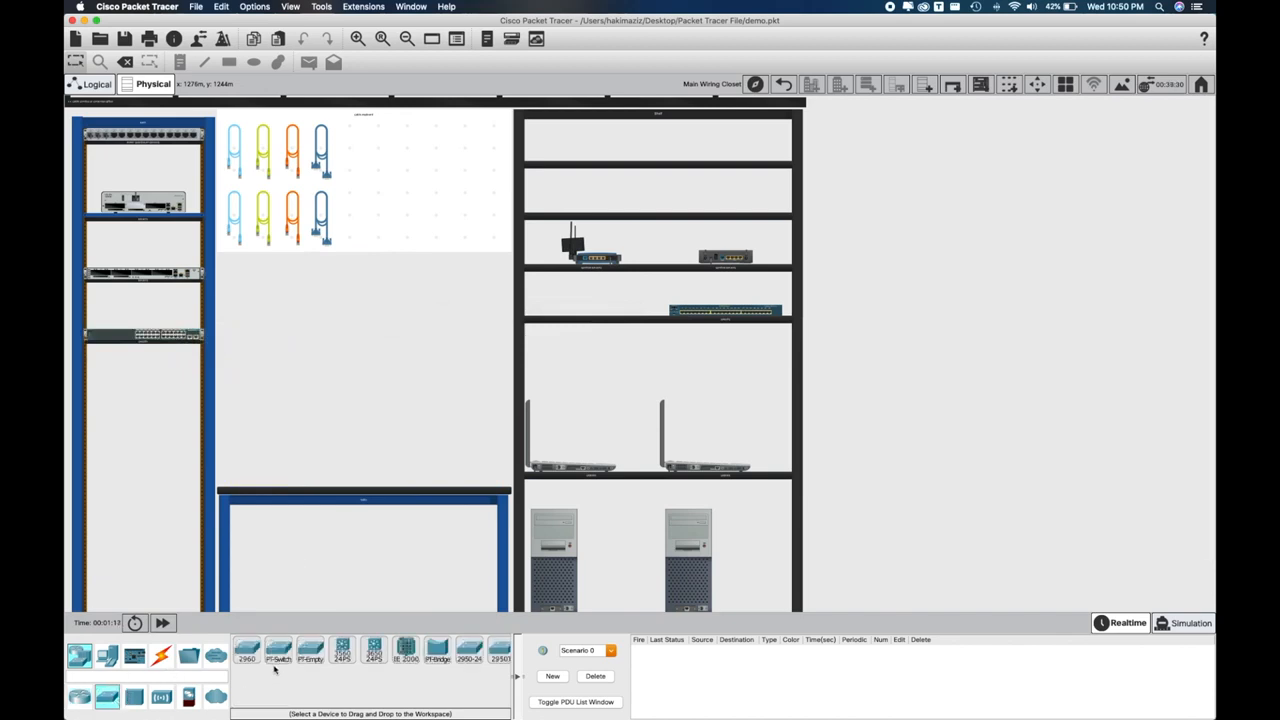
left_click_drag(247, 652, 142, 372)
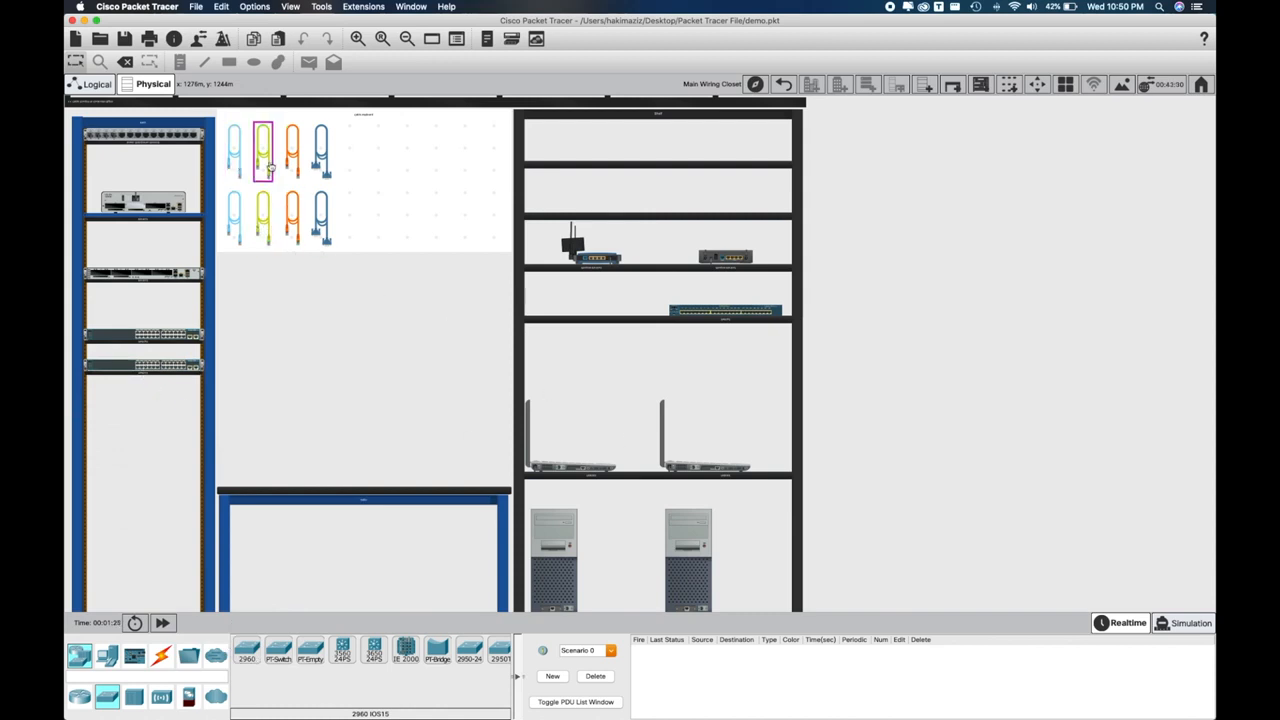
Connect the upper router's Ethernet port to the upper switch in the rack with a copper straight-through cable from the pegboard.
left_click(265, 162)
right_click(180, 208)
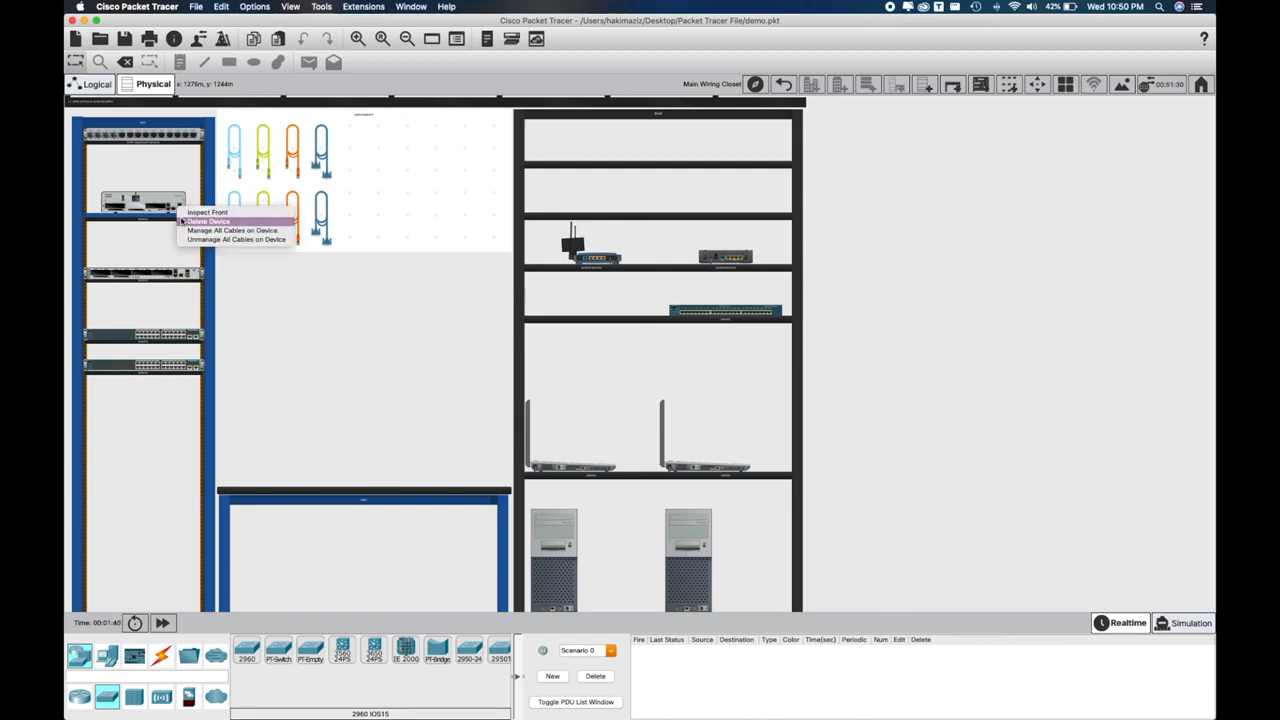
left_click(182, 213)
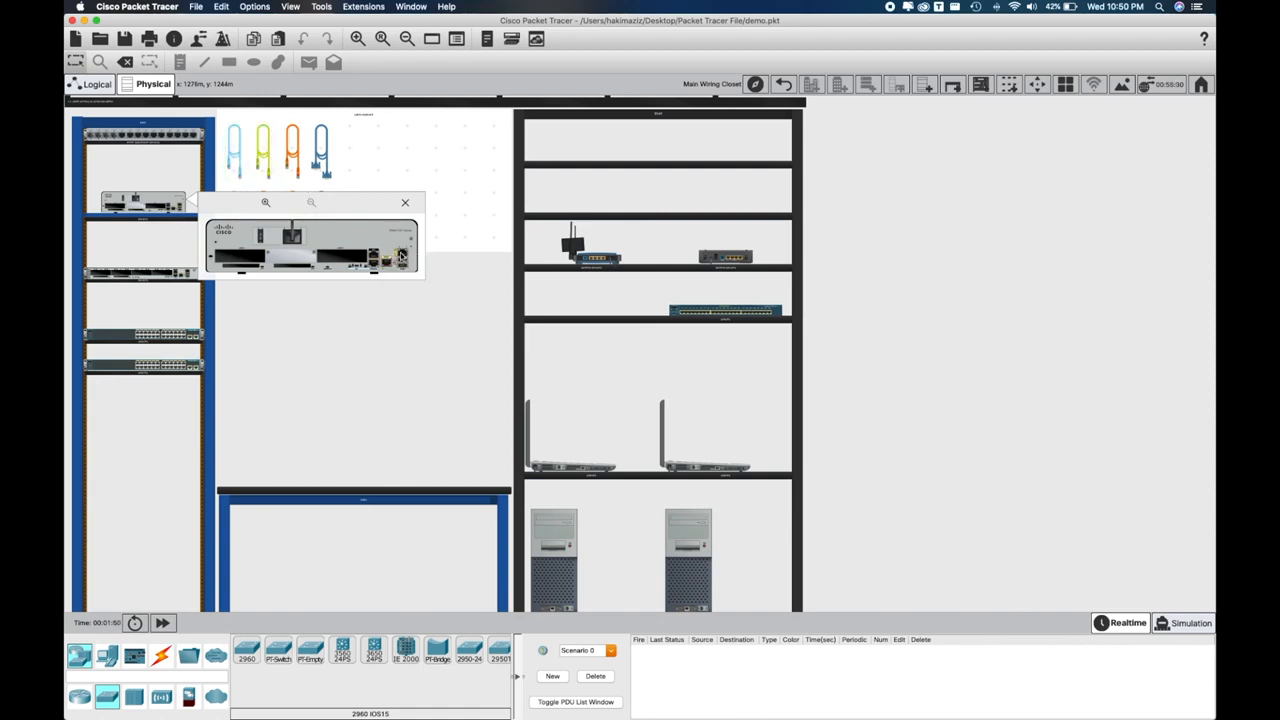
left_click(259, 139)
left_click(403, 256)
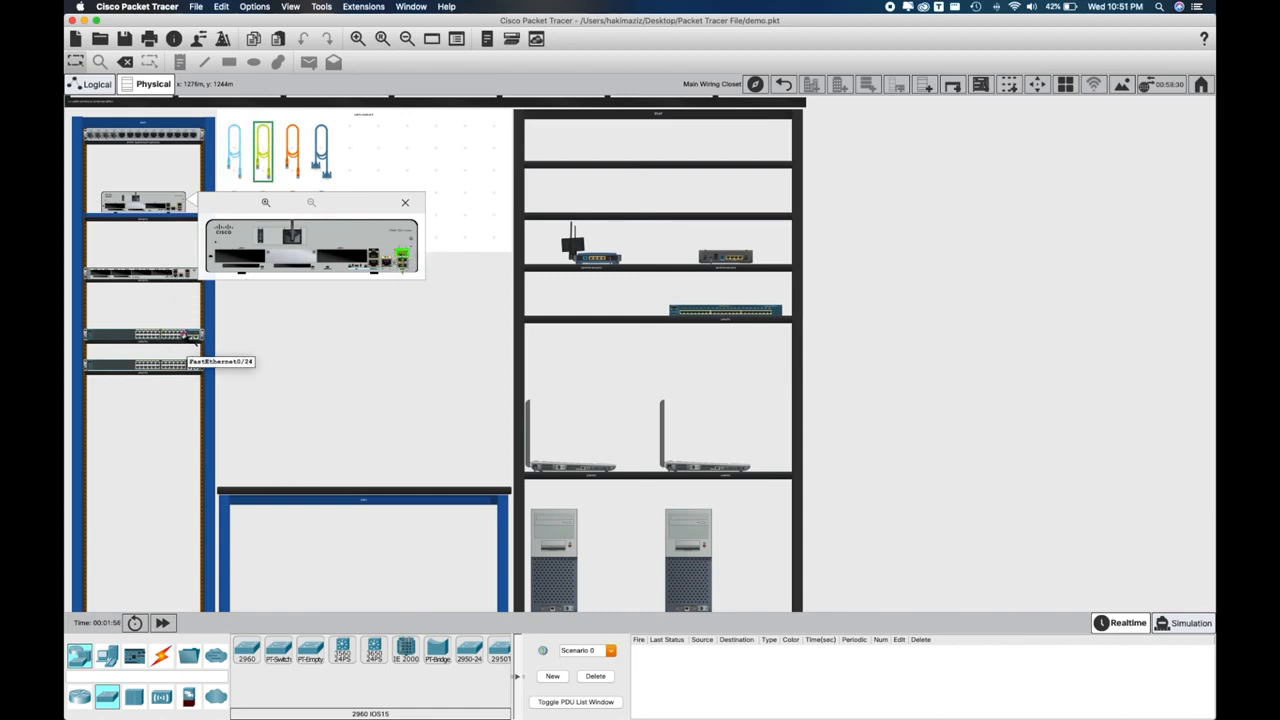
left_click(186, 337)
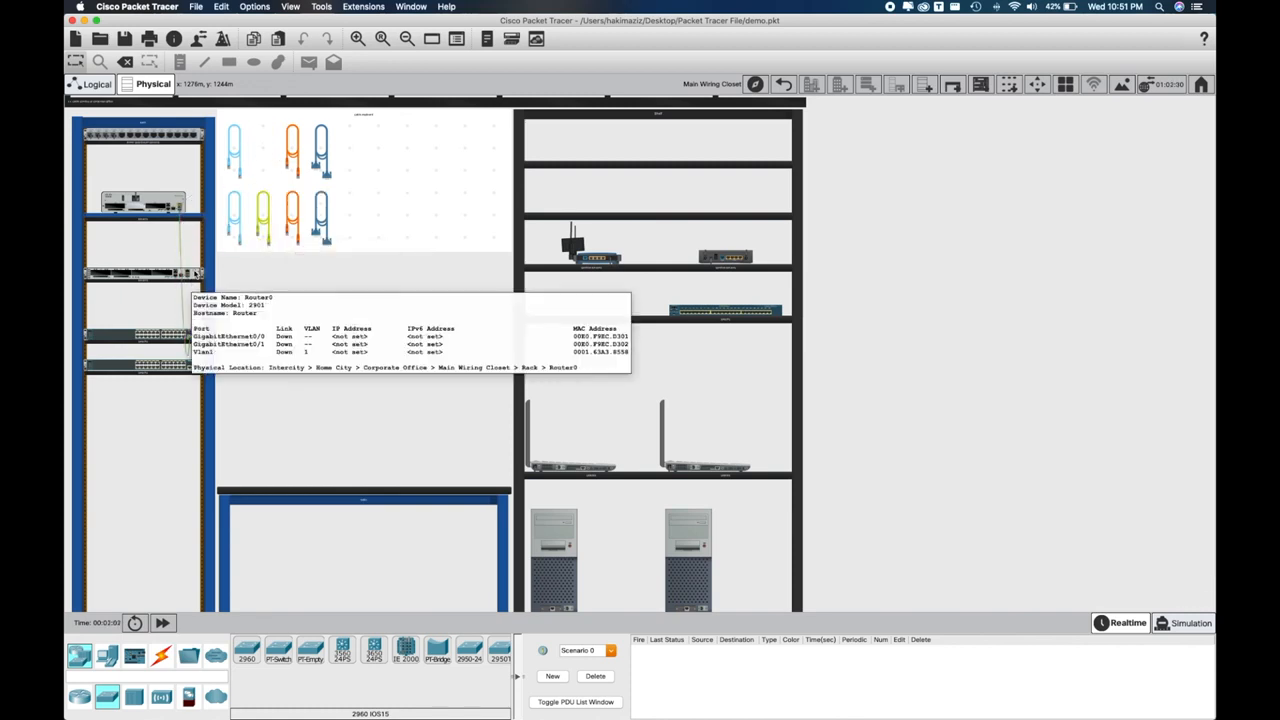
right_click(195, 277)
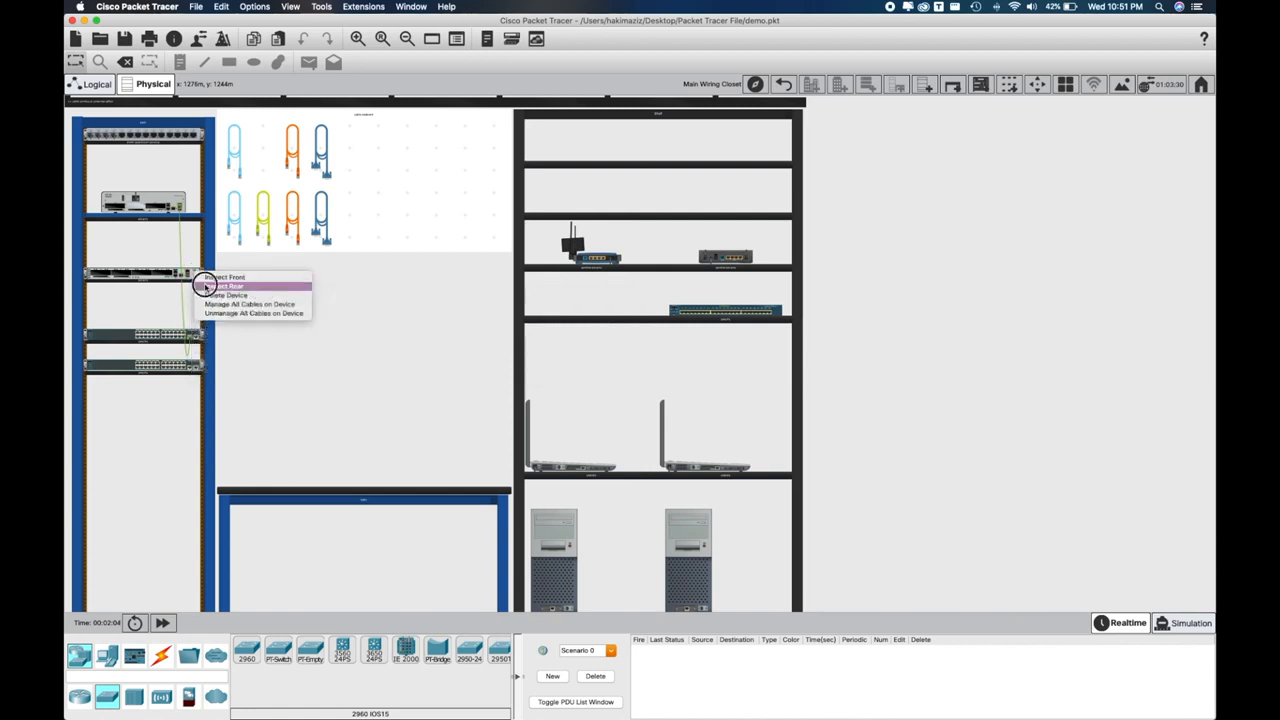
left_click(212, 286)
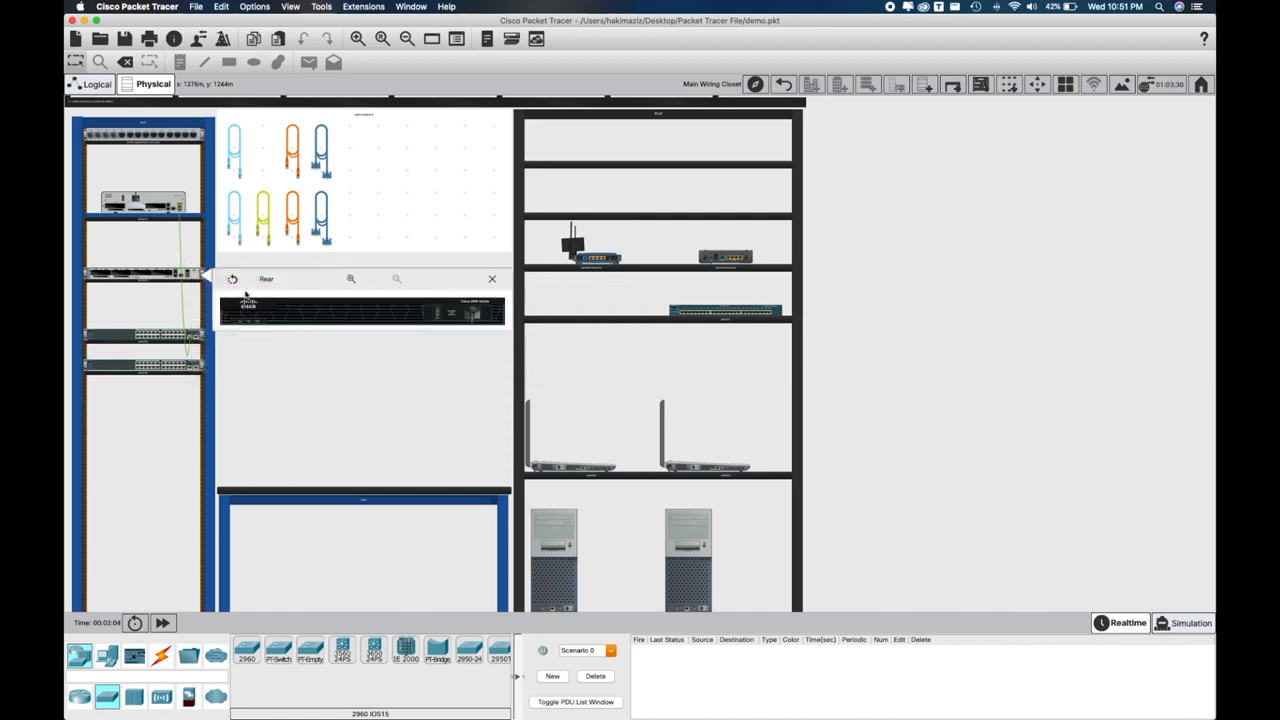
left_click(493, 279)
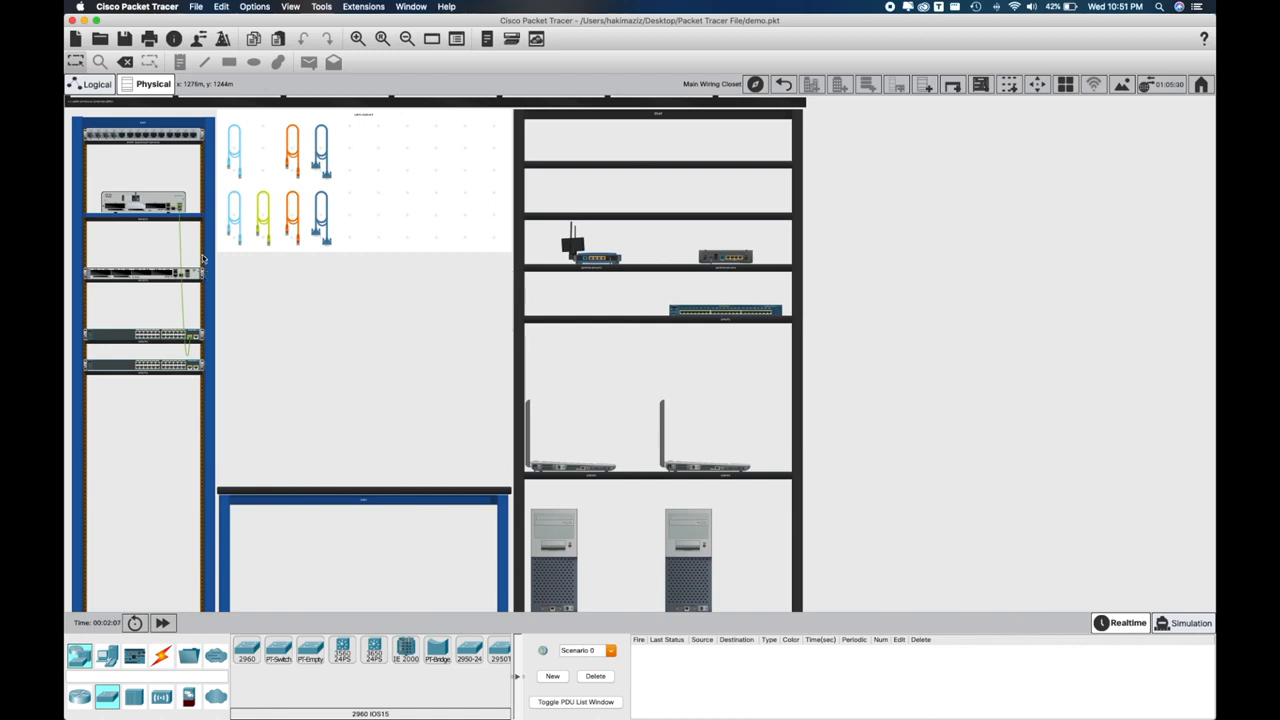
Connect the 2901 router's front Ethernet port to GigabitEthernet0/1 on the lower switch with the remaining copper straight-through cable from the pegboard.
right_click(191, 275)
left_click(205, 279)
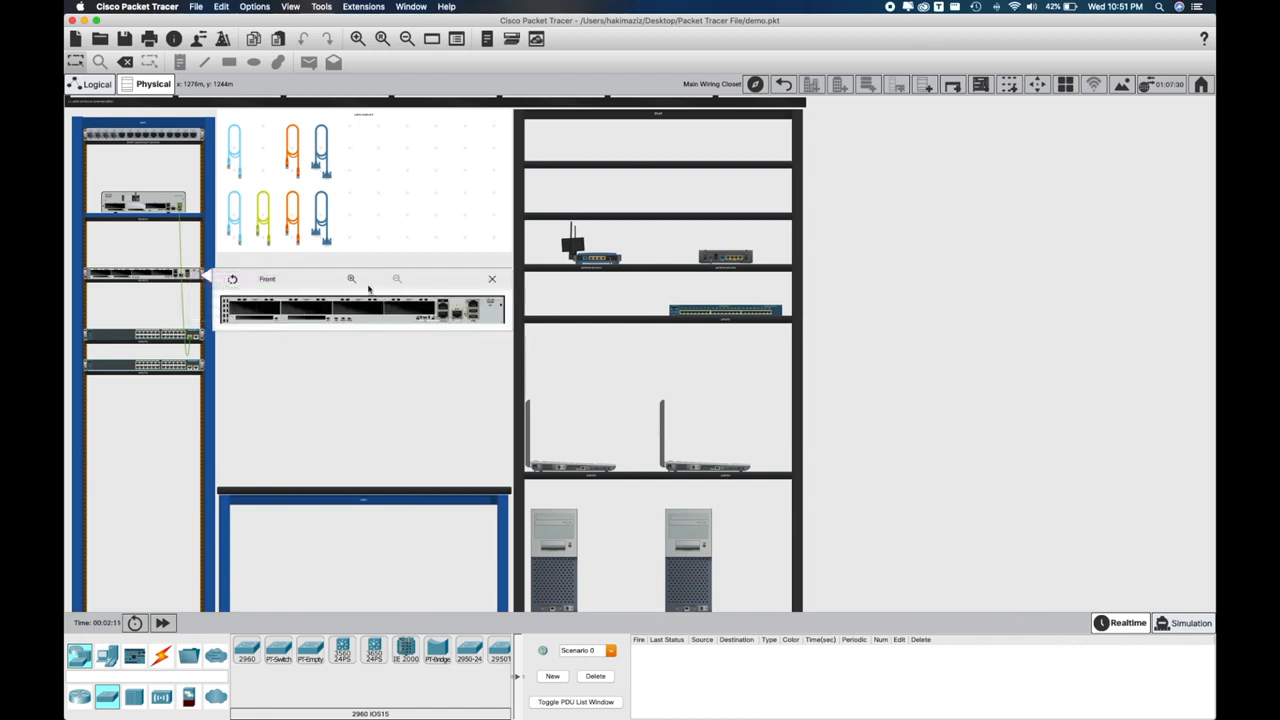
left_click(351, 279)
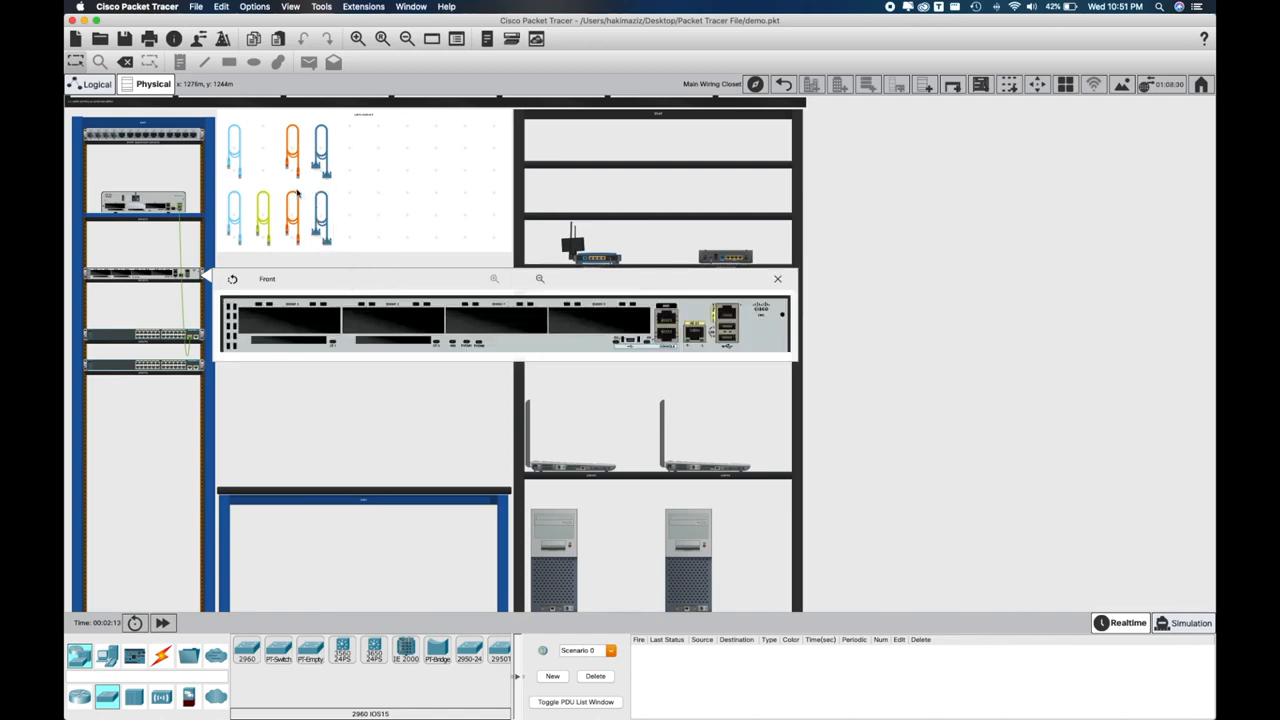
left_click(262, 215)
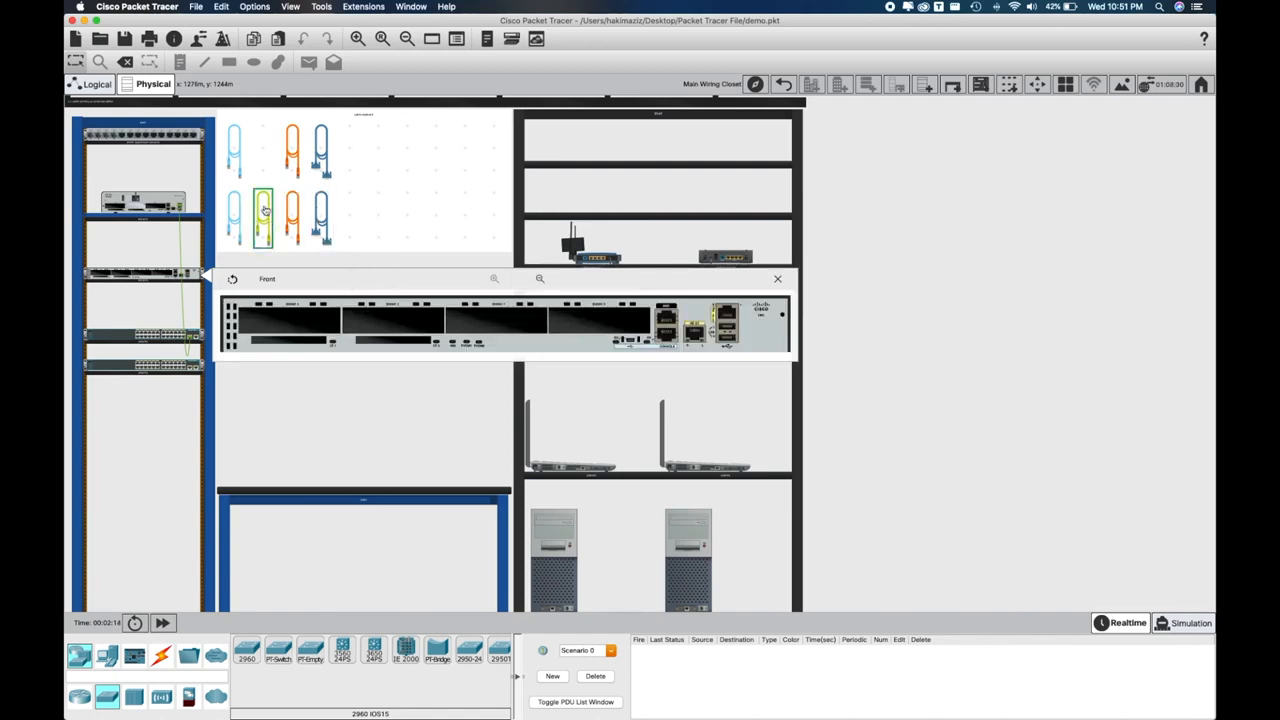
left_click(726, 344)
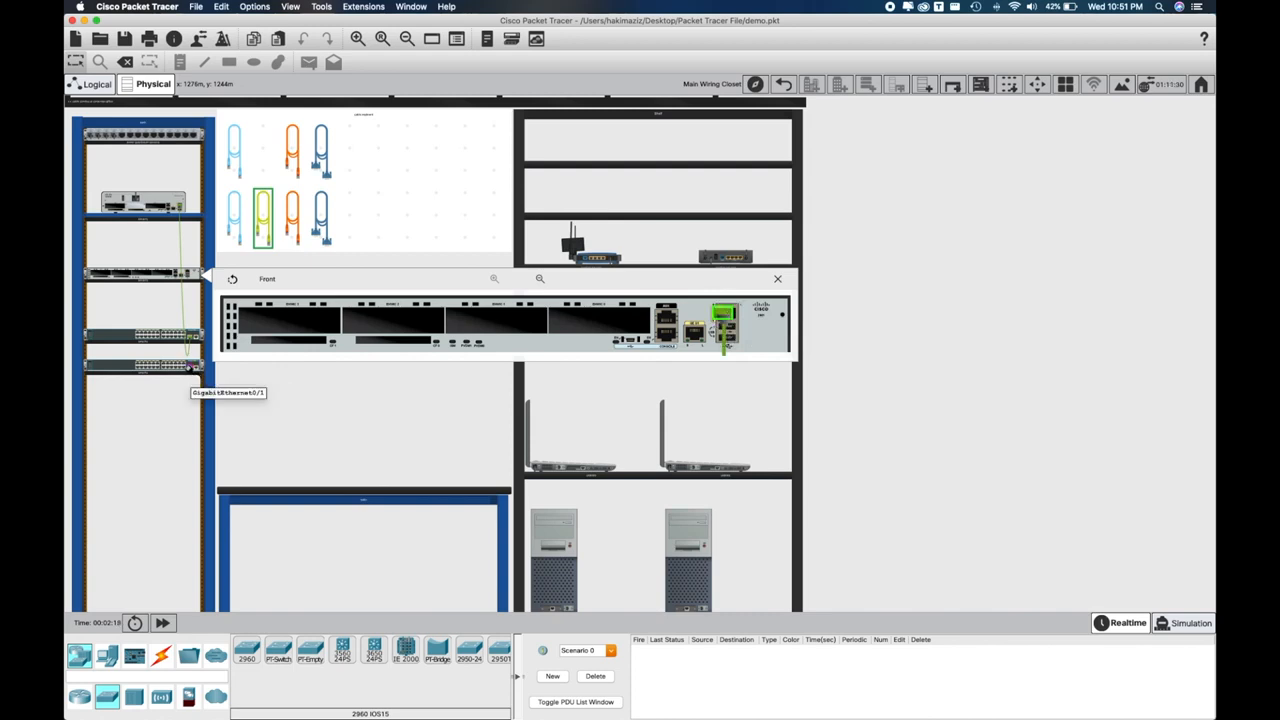
left_click(190, 375)
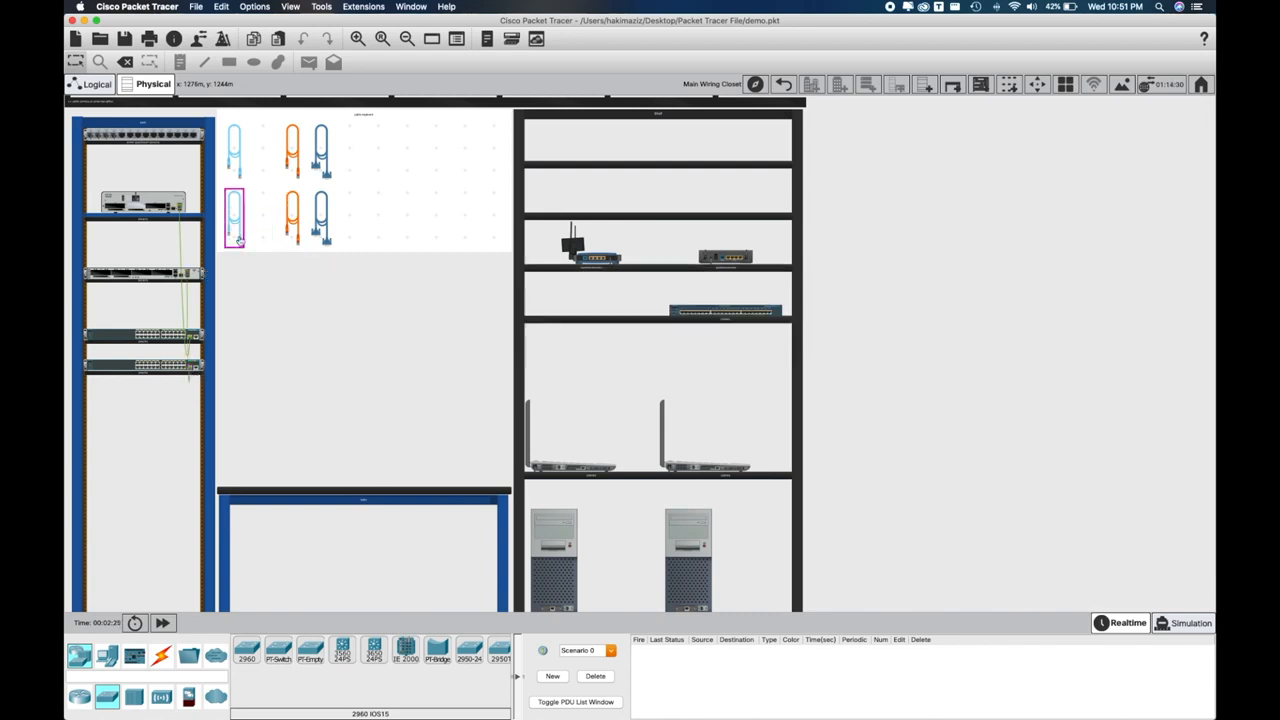
Move a PC and a laptop from the shelf onto the table, side by side.
left_click_drag(557, 551, 262, 418)
left_click_drag(580, 466, 422, 480)
Connect the table PC to the lower switch and the table laptop to the upper switch with copper straight-through cables.
left_click(161, 656)
left_click(278, 650)
left_click(137, 367)
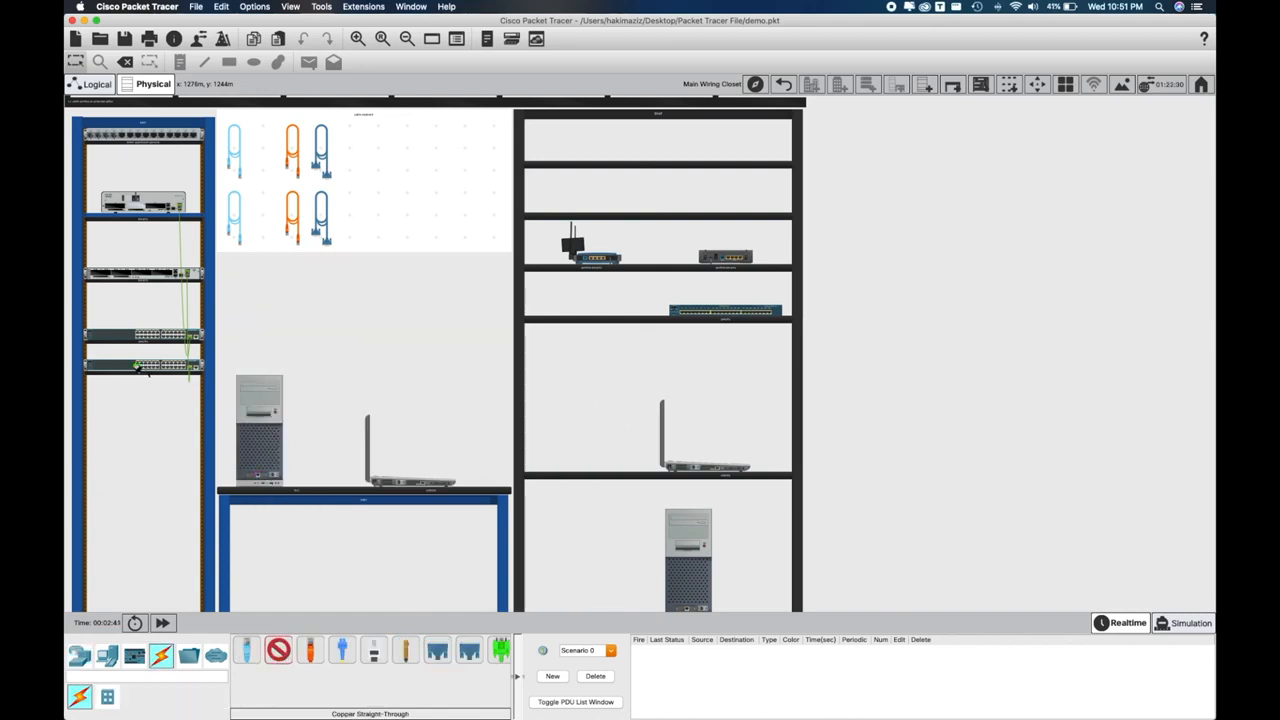
left_click(258, 475)
left_click(279, 650)
left_click(421, 483)
left_click(138, 336)
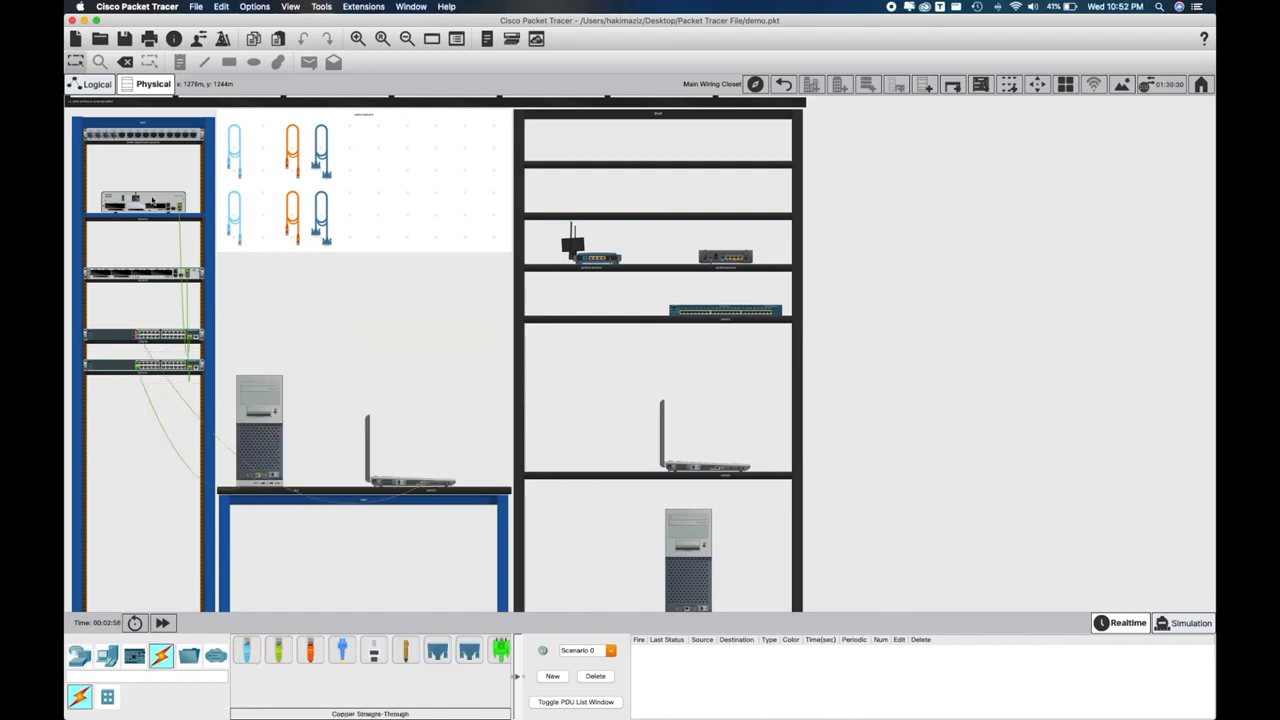
Inspect enlarged front views of both routers in the rack.
right_click(153, 205)
left_click(266, 204)
left_click(351, 279)
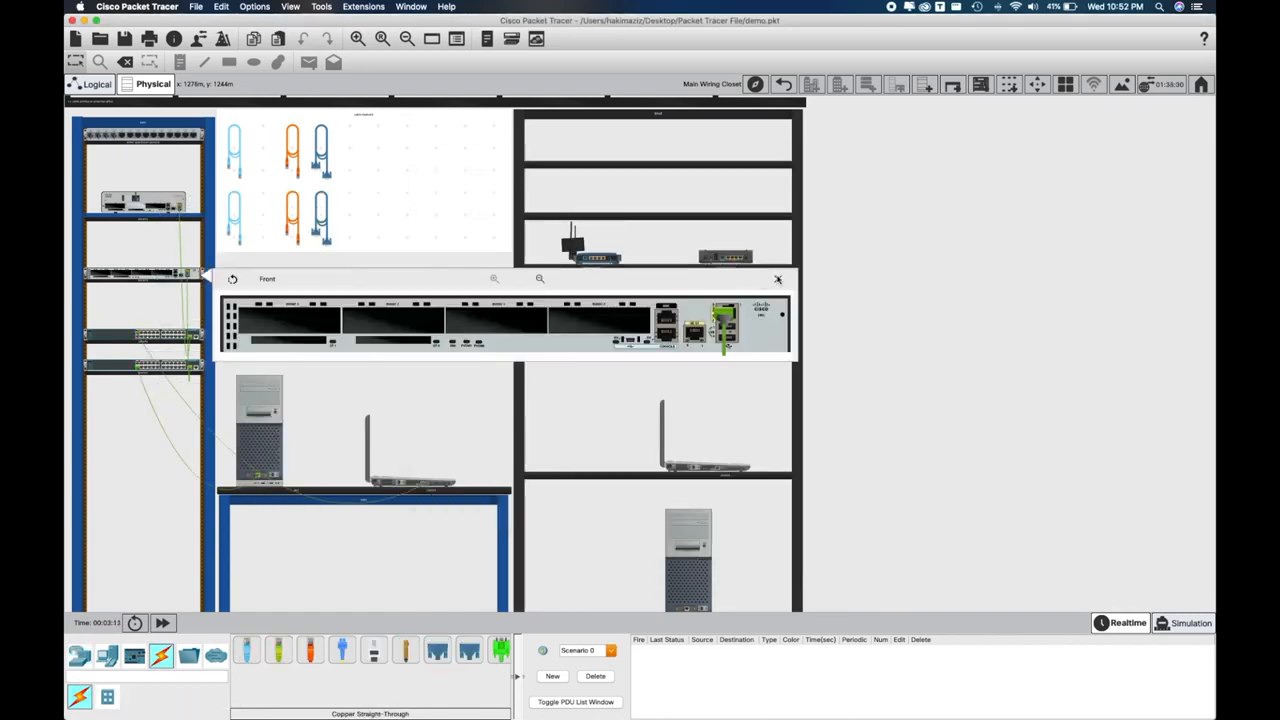
left_click(780, 279)
right_click(167, 272)
left_click(197, 281)
left_click(351, 279)
left_click(780, 279)
Power on the PC on the table from its enlarged front view and close the view.
right_click(263, 447)
left_click(295, 448)
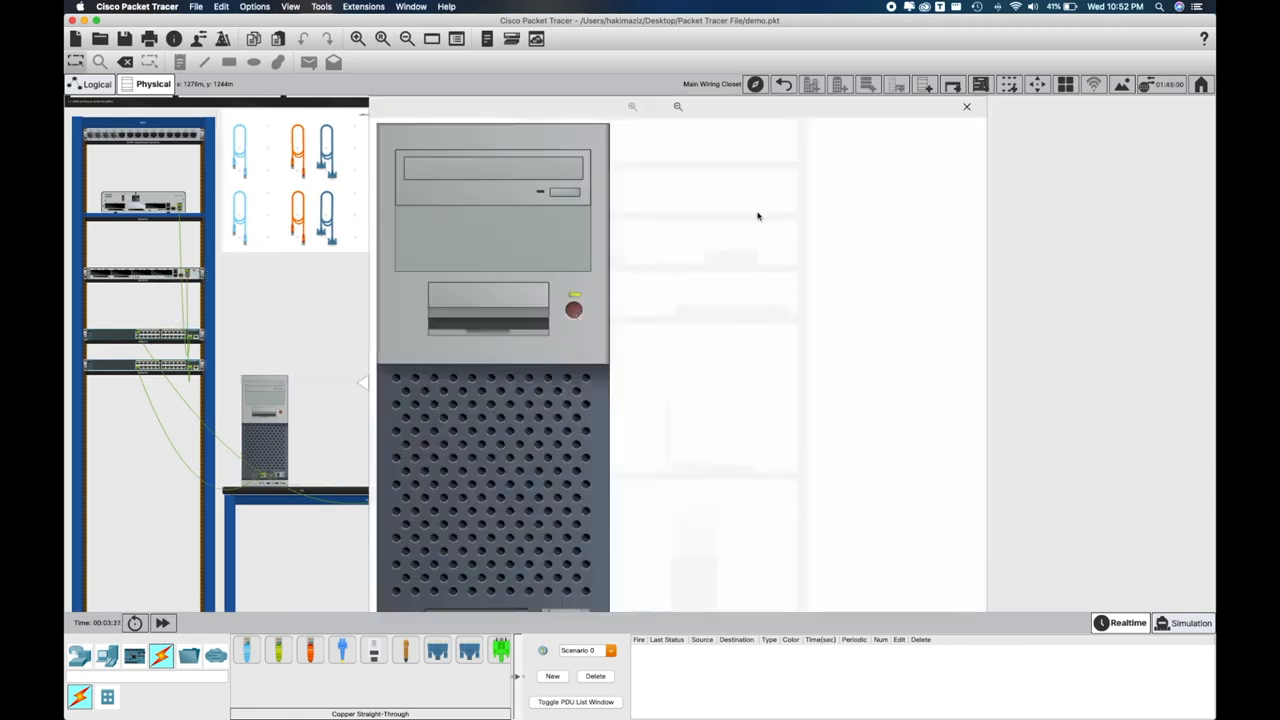
left_click(966, 106)
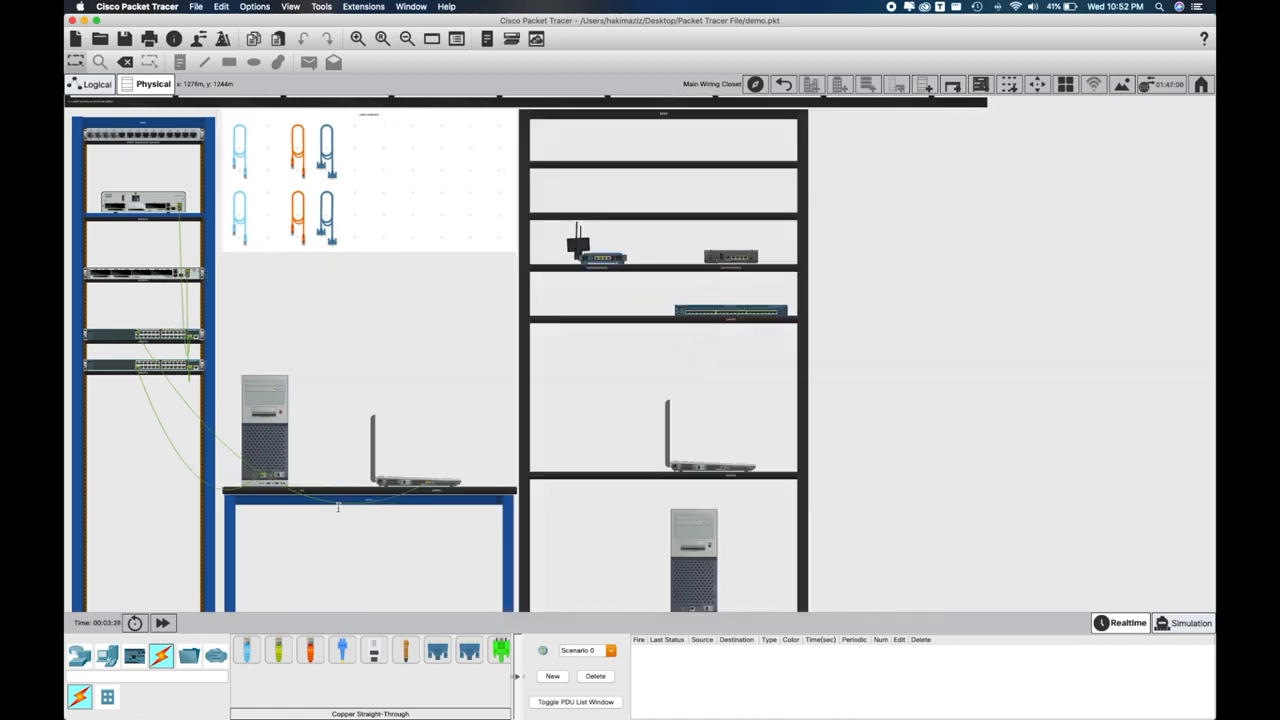
Power on the laptop on the table from its enlarged close-up view and close the view.
right_click(404, 482)
left_click(414, 489)
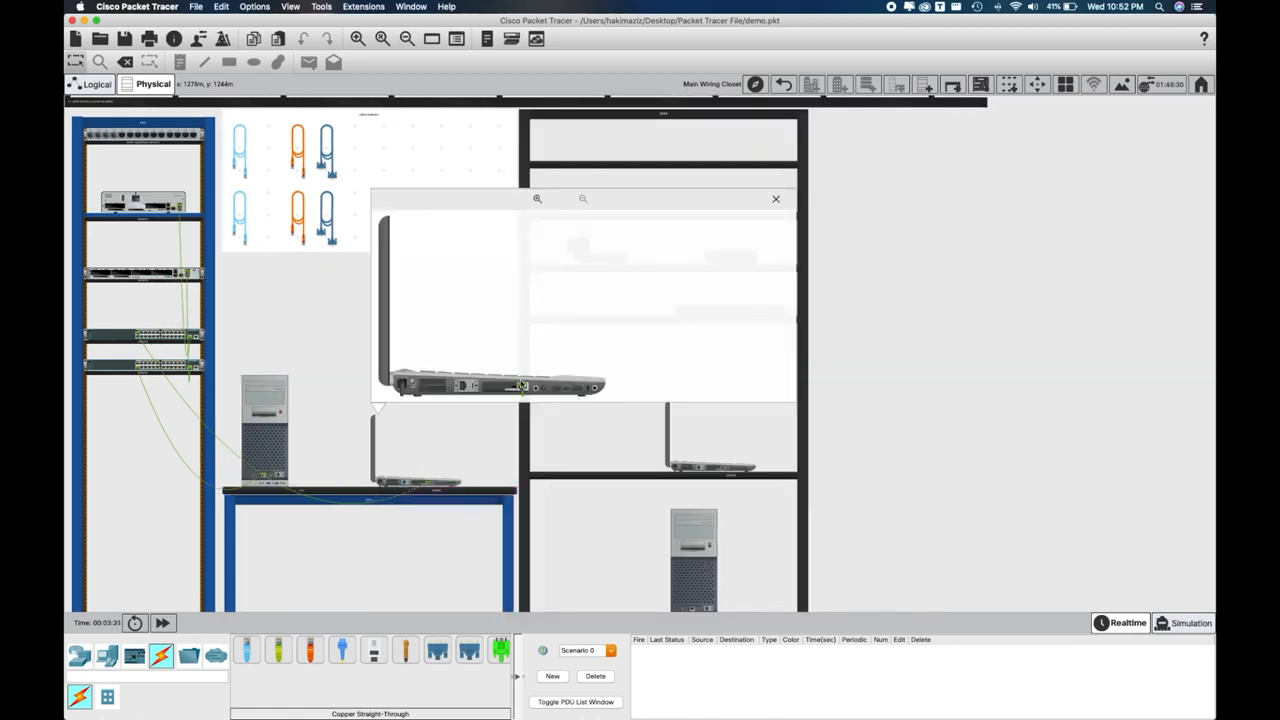
left_click(521, 385)
left_click(538, 199)
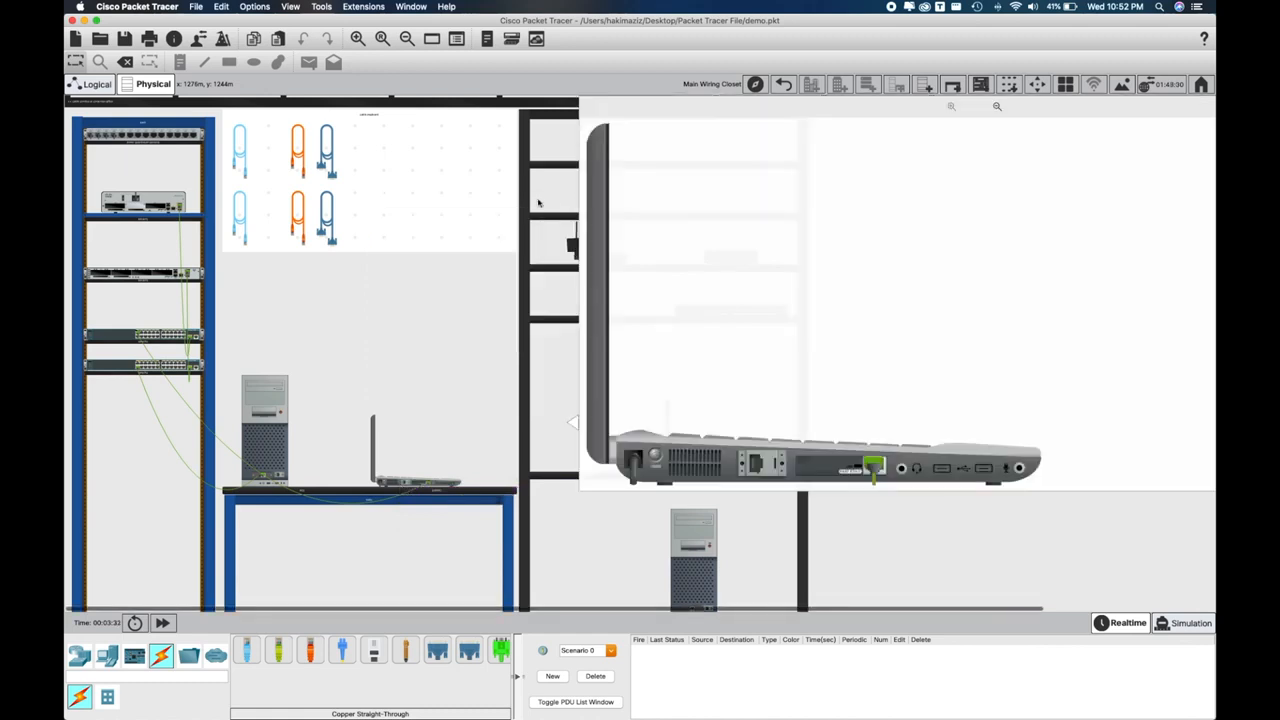
left_click(656, 457)
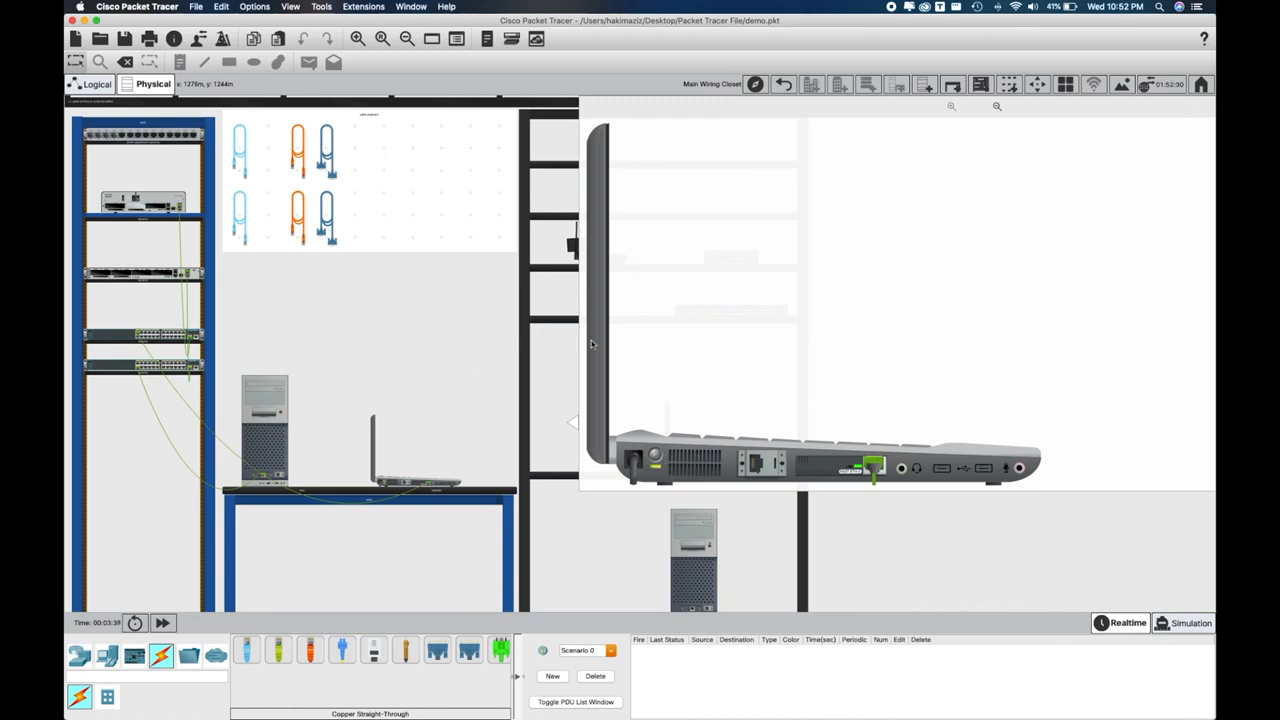
scroll(870, 130, "right", 5)
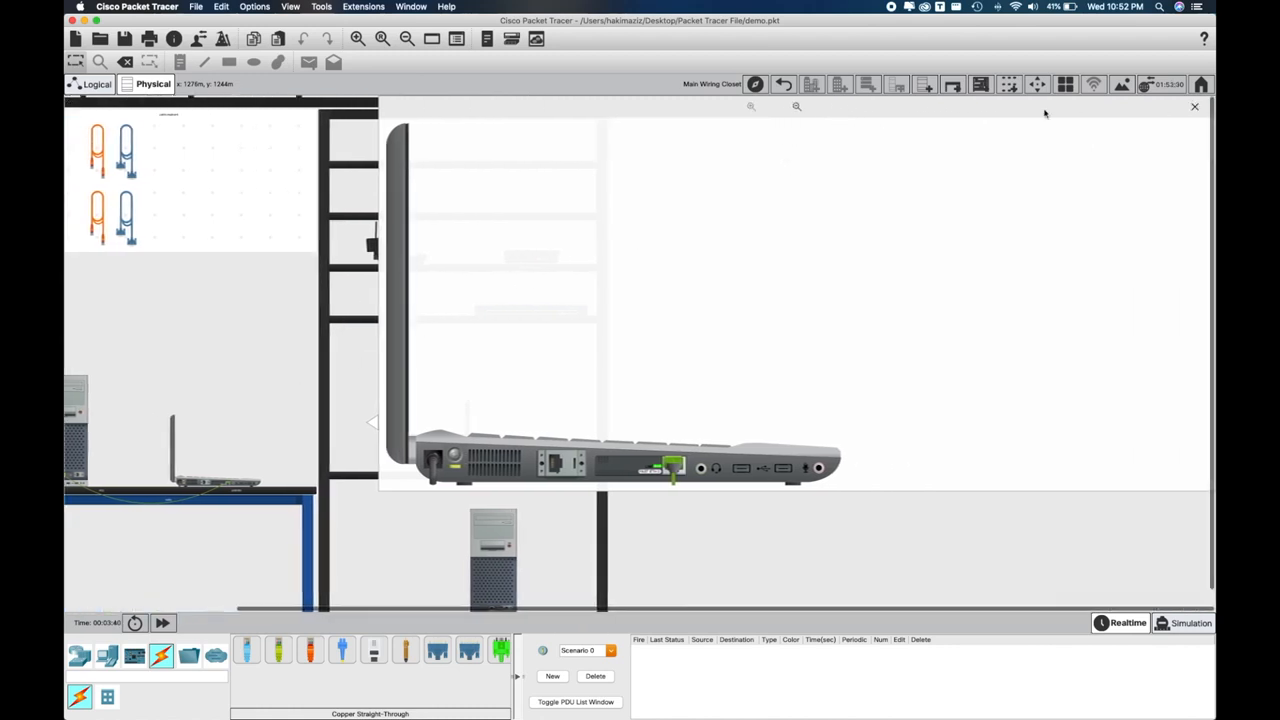
left_click(1195, 107)
scroll(1000, 200, "left", 5)
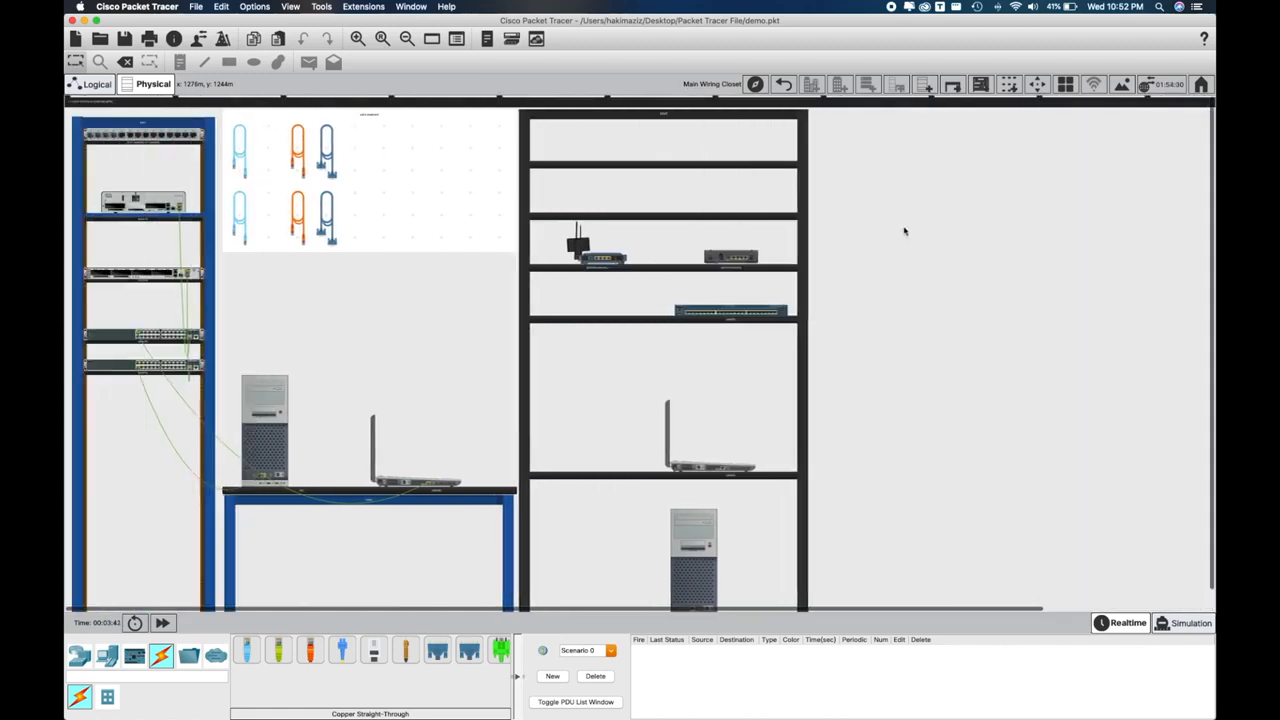